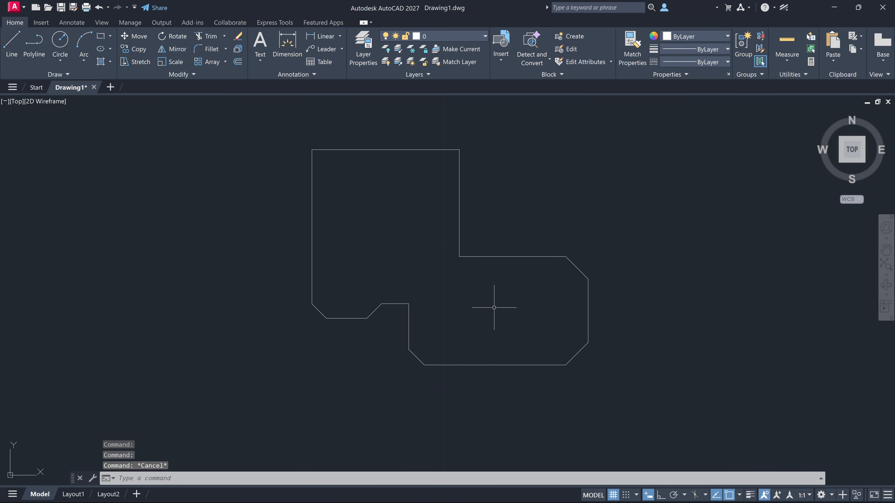
Undo the last two edits and stretch the rectangle's lower-right corner horizontally outward, leaving the other corners fixed.
key("ctrl+z")
key("ctrl+z")
type("STRETCH")
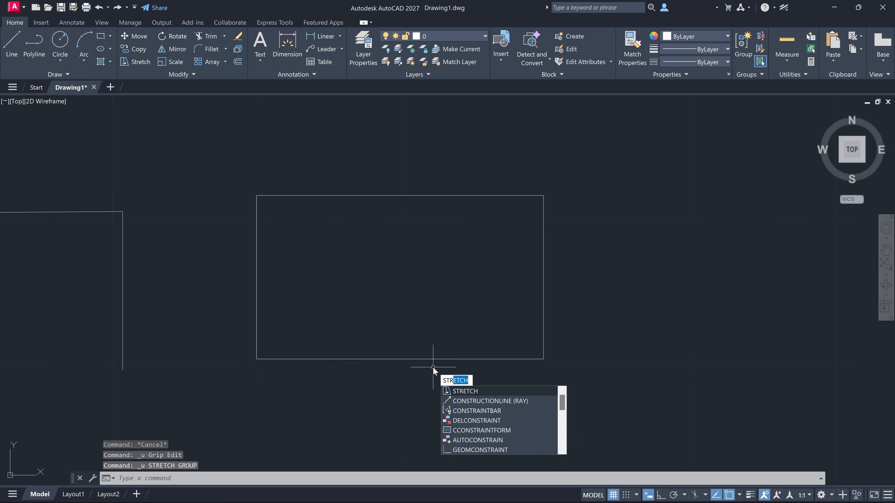
left_click(469, 392)
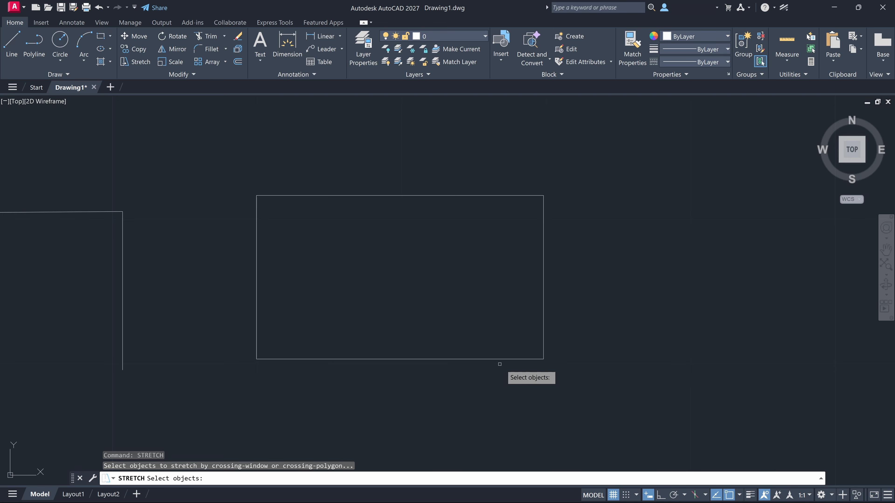
mouse_move(595, 368)
left_mouse_down()
mouse_move(394, 344)
mouse_move(271, 365)
left_mouse_up()
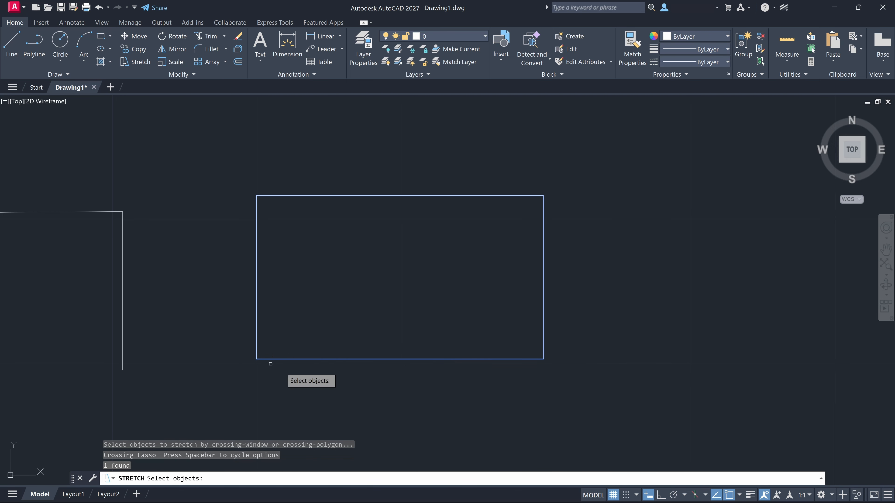
key("Return")
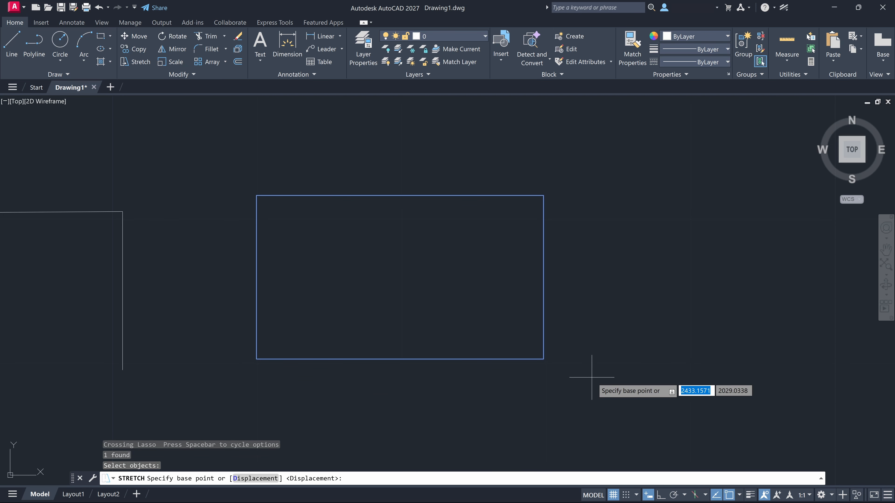
left_click(543, 359)
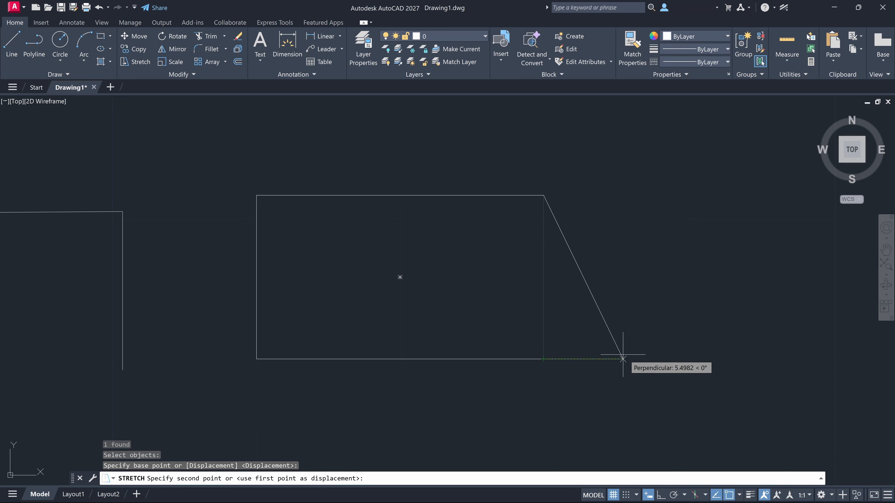
left_click(674, 359)
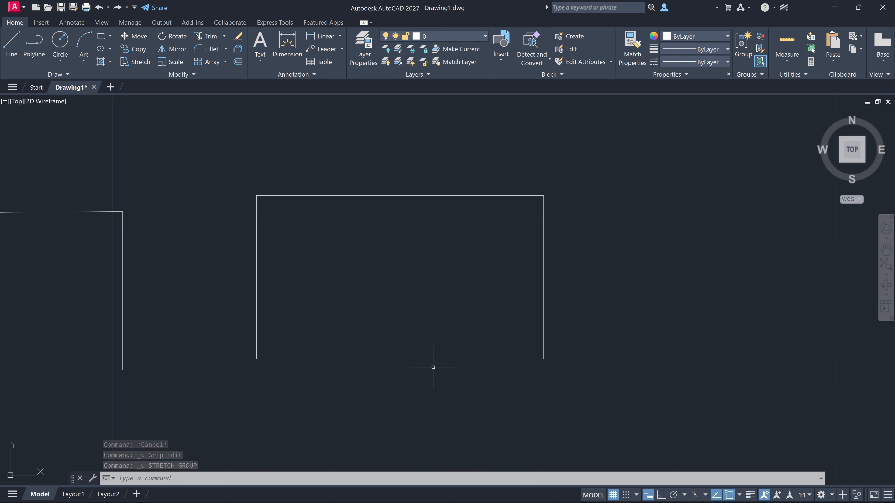
Select the rectangle with a crossing lasso along its lower edge and stretch its lower-right corner about 9 units to the right.
type("stretch")
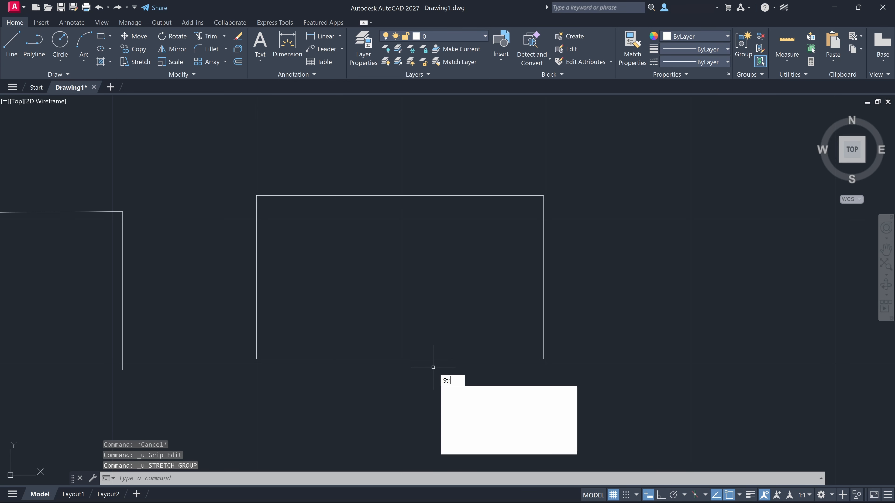
key("Return")
left_click_drag(592, 375, 263, 361)
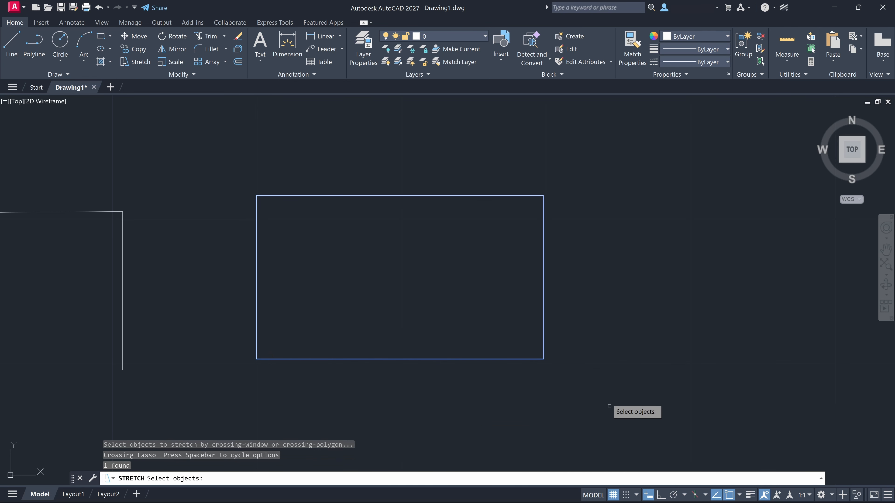
key("Return")
left_click(544, 354)
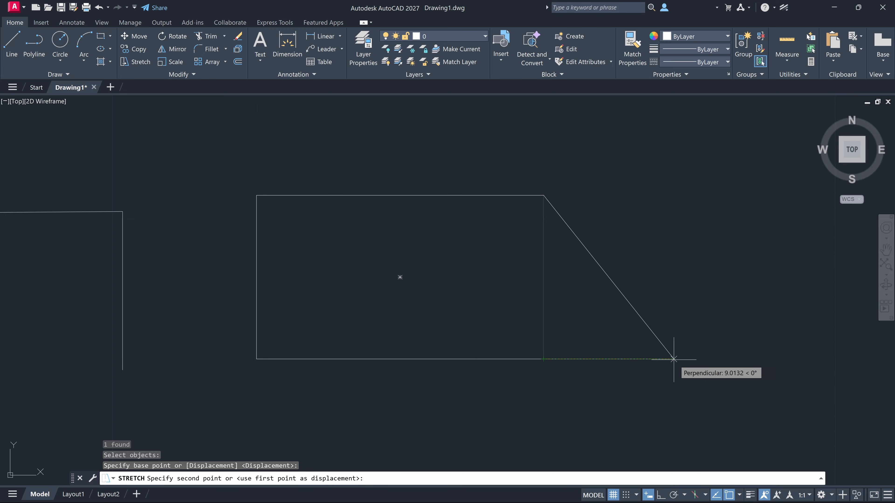
left_click(673, 355)
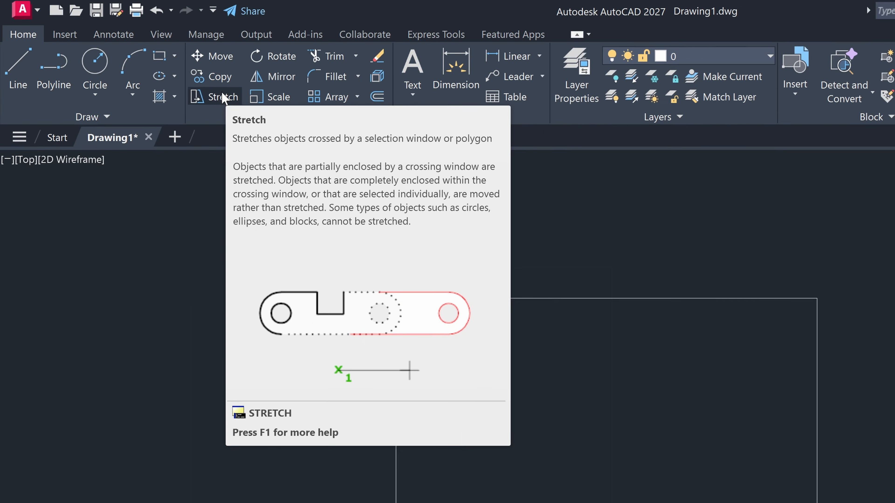
left_click(279, 121)
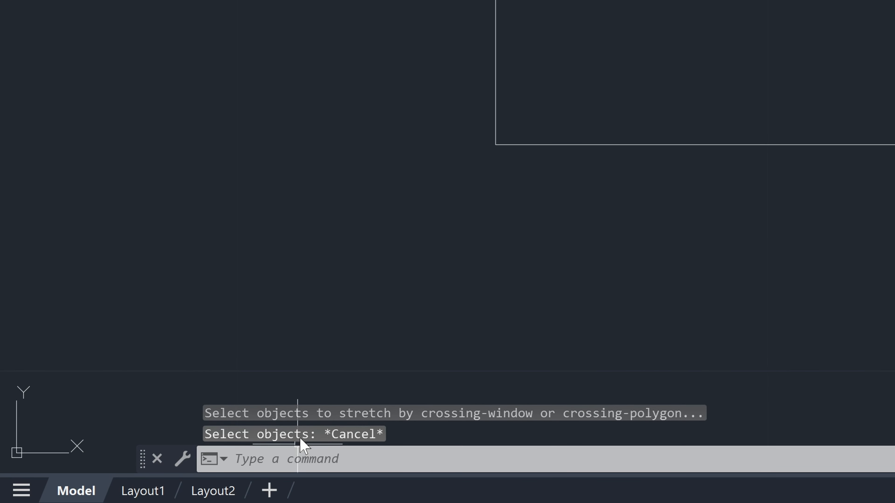
type("s")
key("Return")
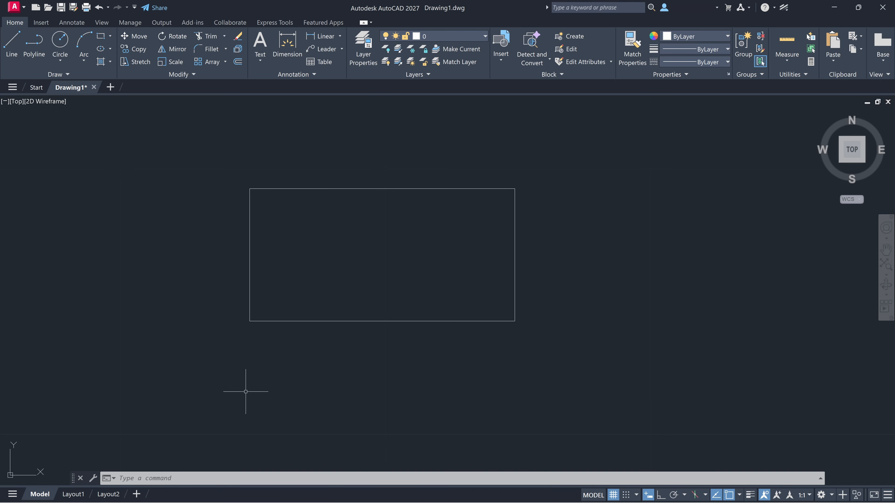
type("s")
key("Return")
left_click(590, 161)
key("Escape")
key("Escape")
Start Stretch and select the right end of the rectangle with a crossing window.
type("s")
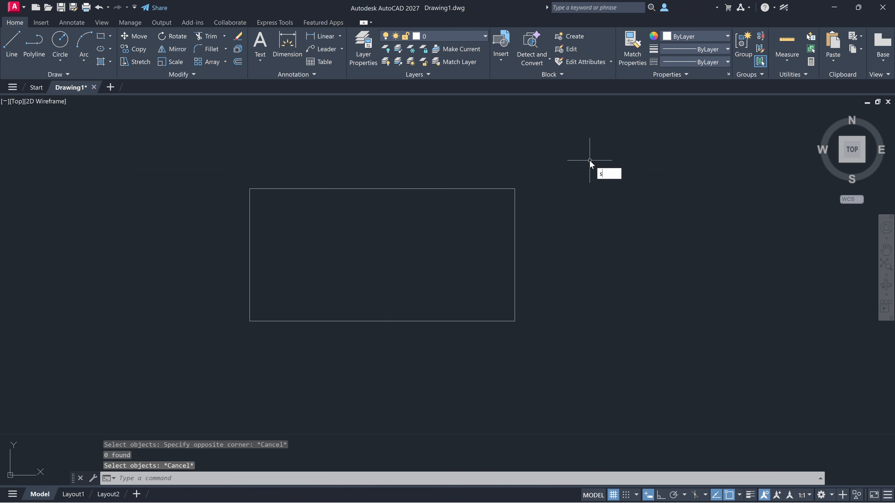
key("Return")
left_click(590, 160)
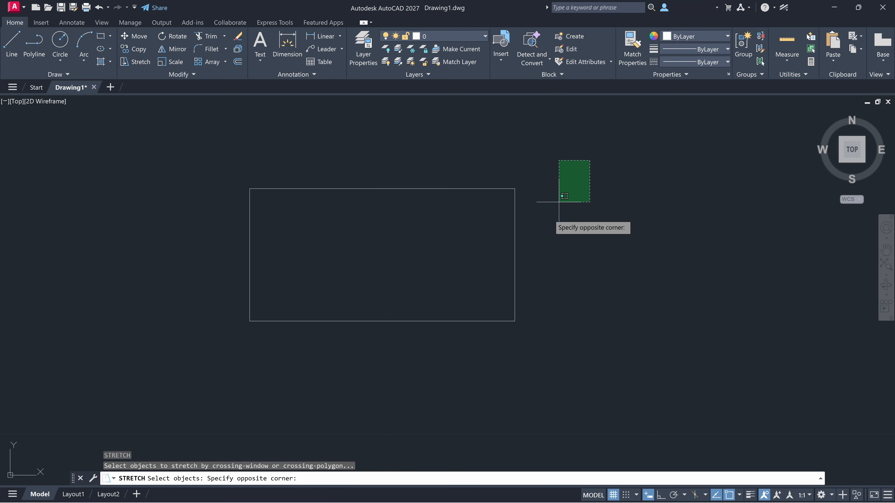
left_click(466, 365)
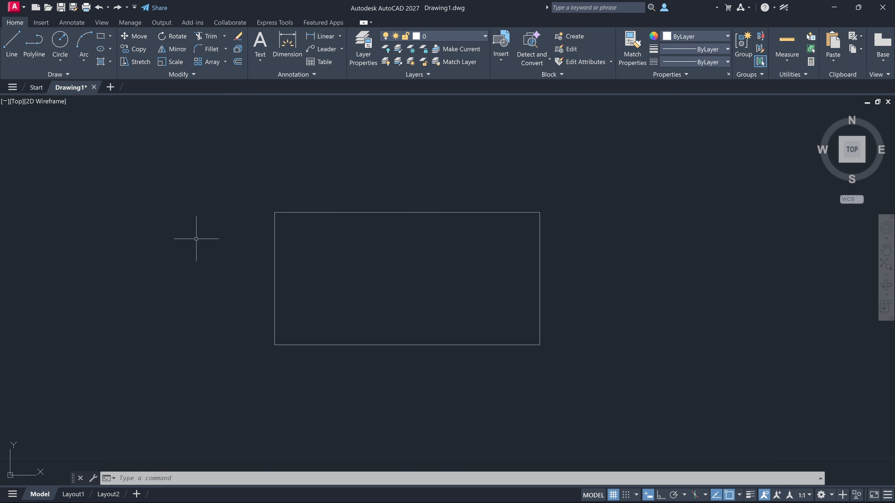
Run Stretch on the individually picked rectangle and shift the whole shape to the right from its right edge.
type("STR")
key("Return")
left_click(349, 213)
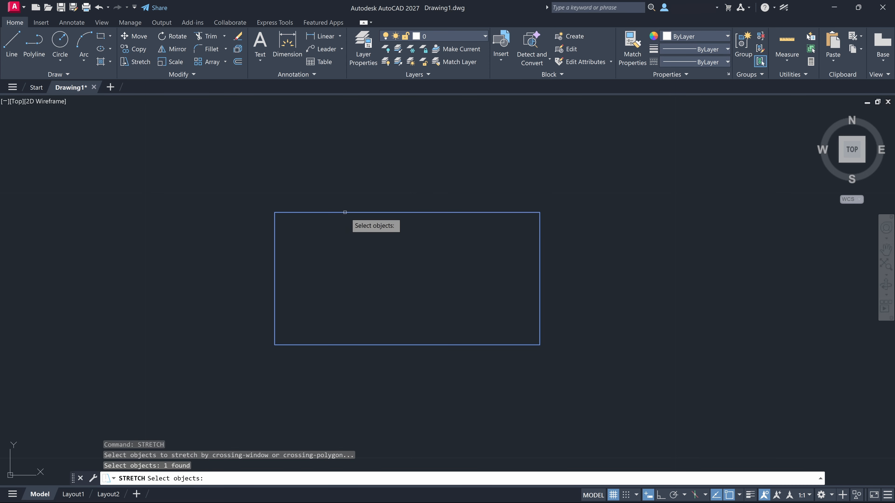
key("Return")
left_click(537, 287)
left_click(770, 273)
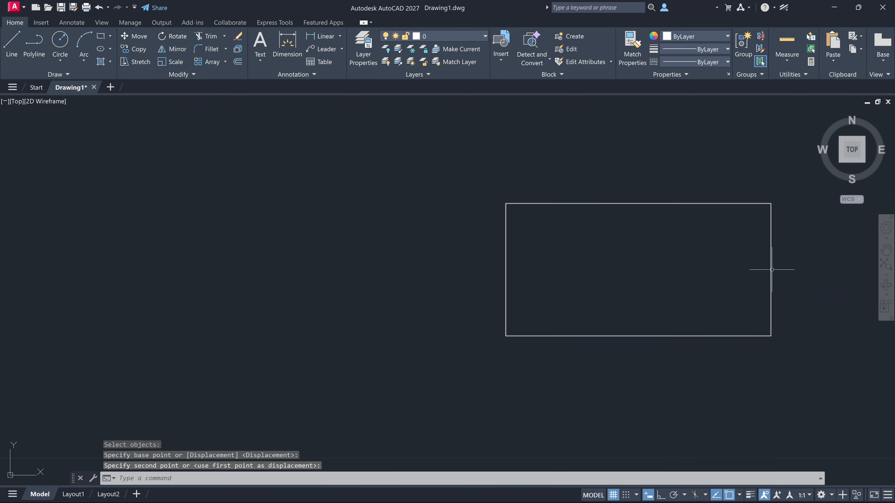
Stretch the rectangle's right side outward to the right, enclosing only that end in a crossing window.
middle_click_drag(689, 280, 432, 281)
type("STRETCH")
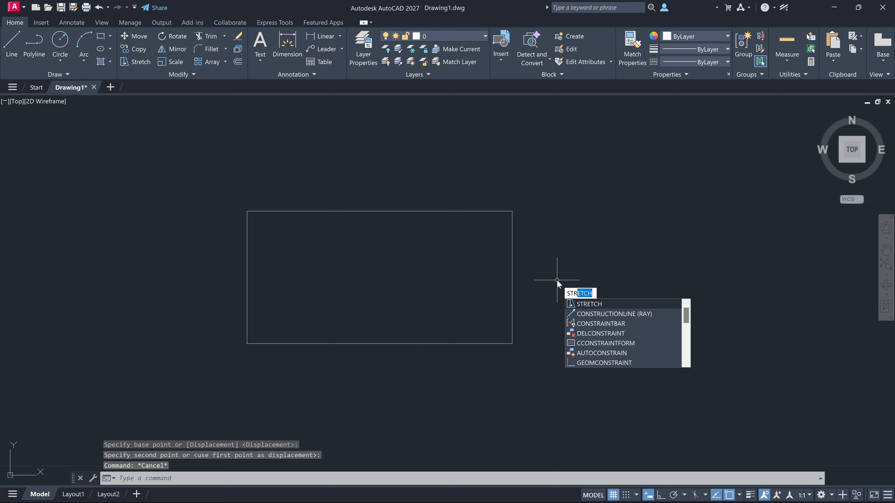
key("Return")
left_click(570, 158)
left_click(467, 405)
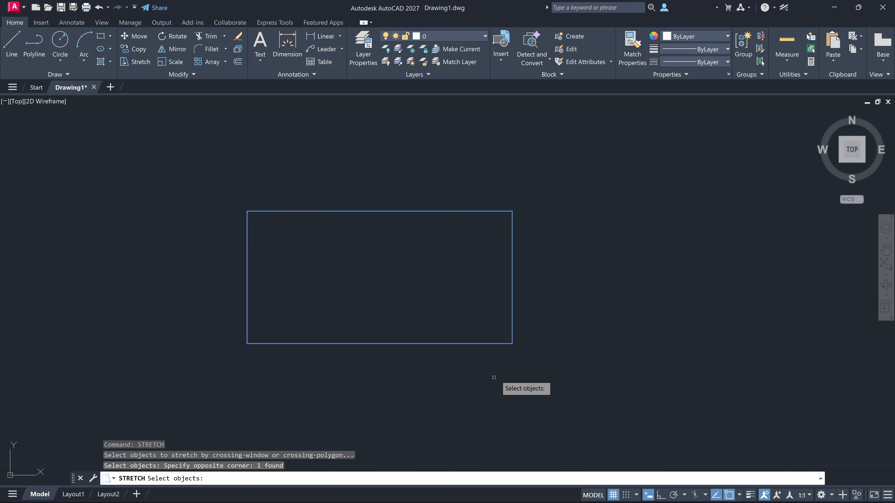
key("Return")
left_click(520, 271)
left_click(761, 273)
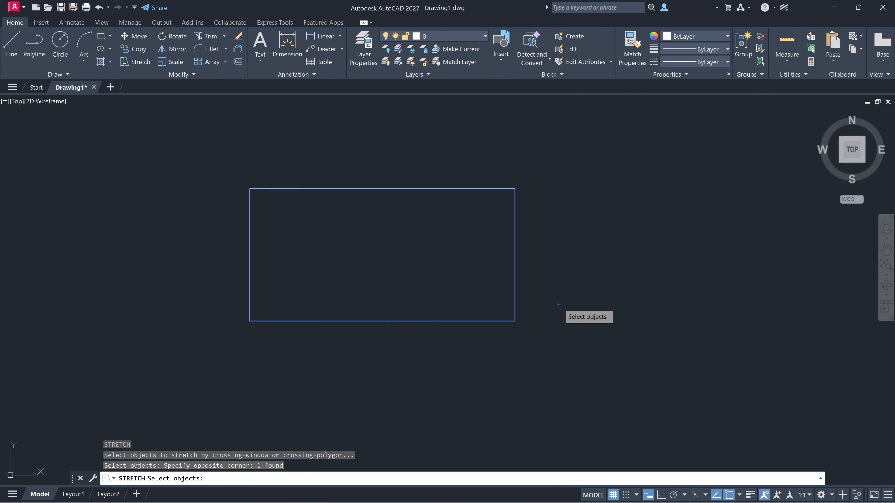
key("Escape")
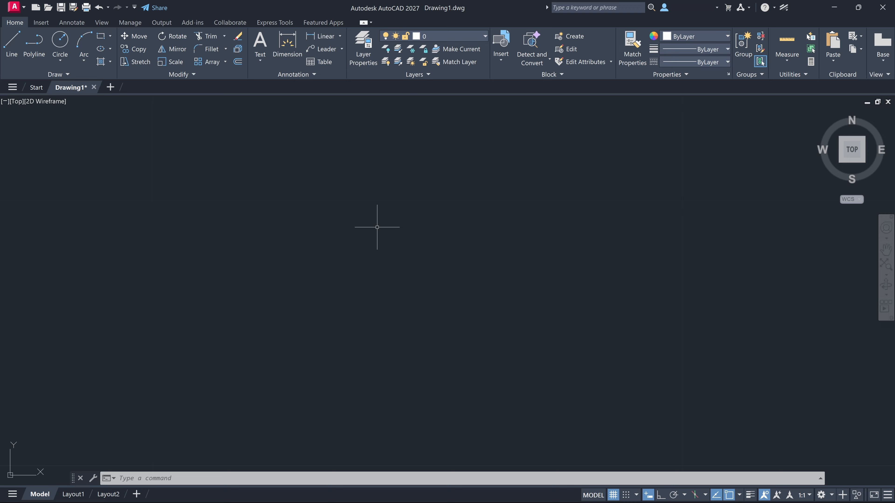
Draw a new horizontal rectangle by two opposite corners in the empty drawing area.
type("rec")
key("Return")
left_click(339, 208)
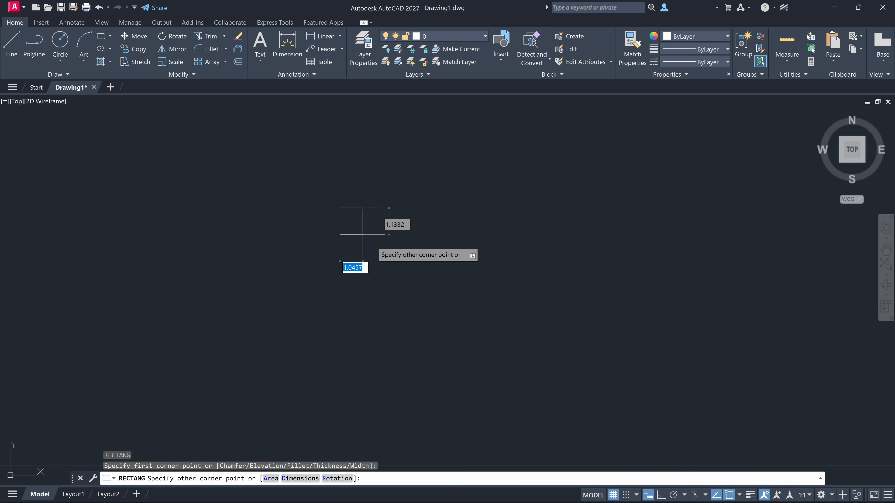
left_click(554, 320)
Stretch the new rectangle's right side freely to the right from its edge midpoint, and undo that stretch.
middle_click_drag(585, 311, 519, 305)
type("s")
key("Return")
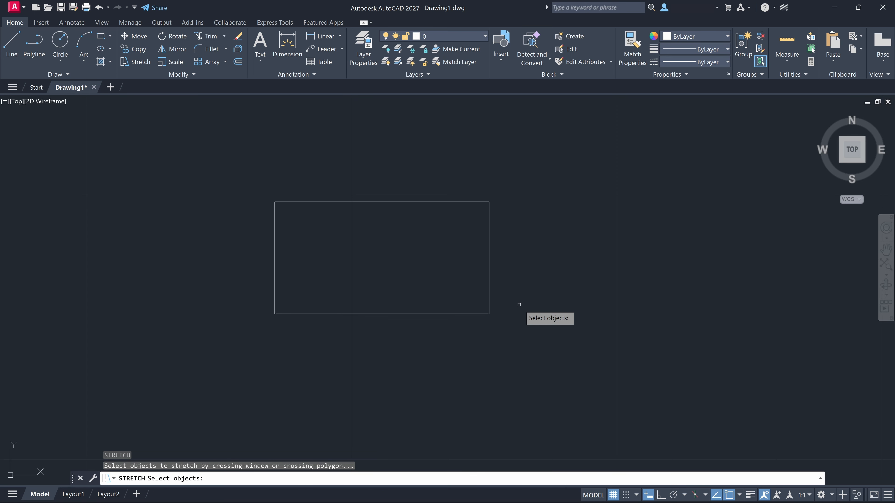
left_click(532, 177)
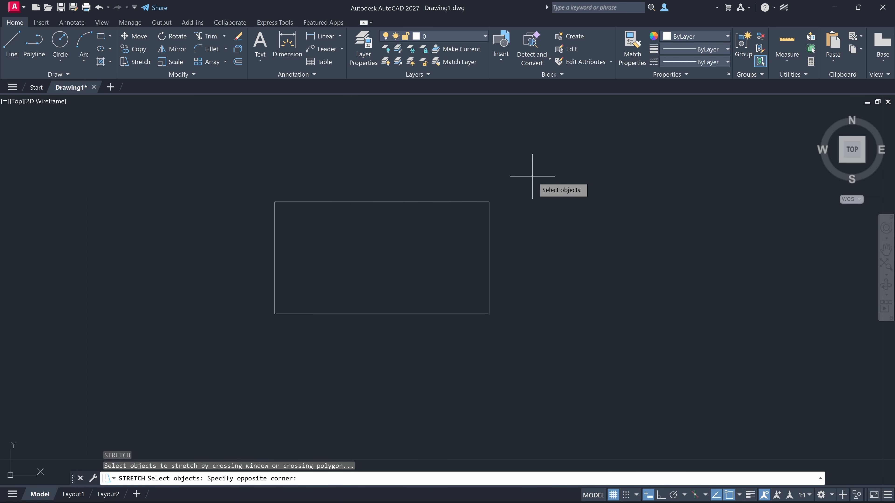
left_click(461, 328)
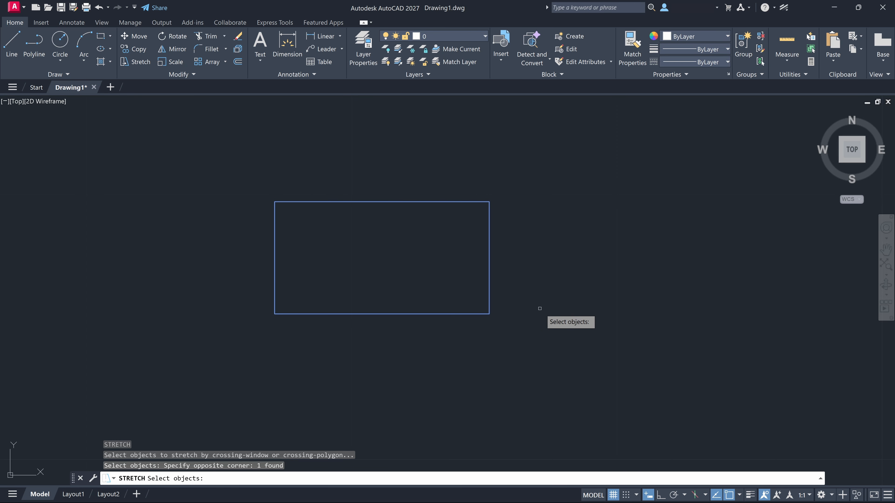
key("Return")
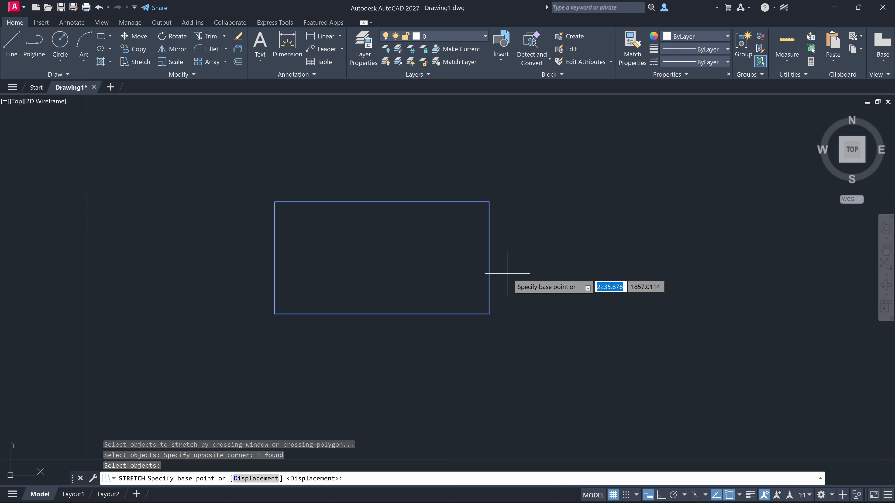
left_click(489, 258)
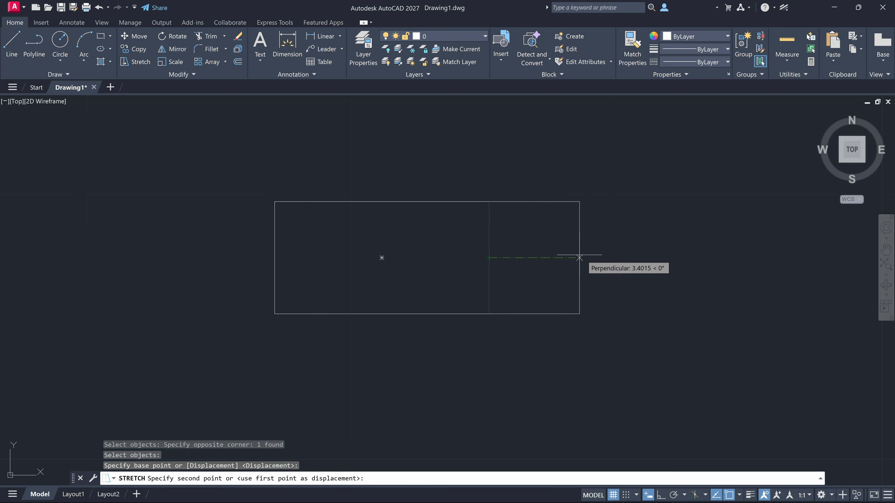
left_click(586, 258)
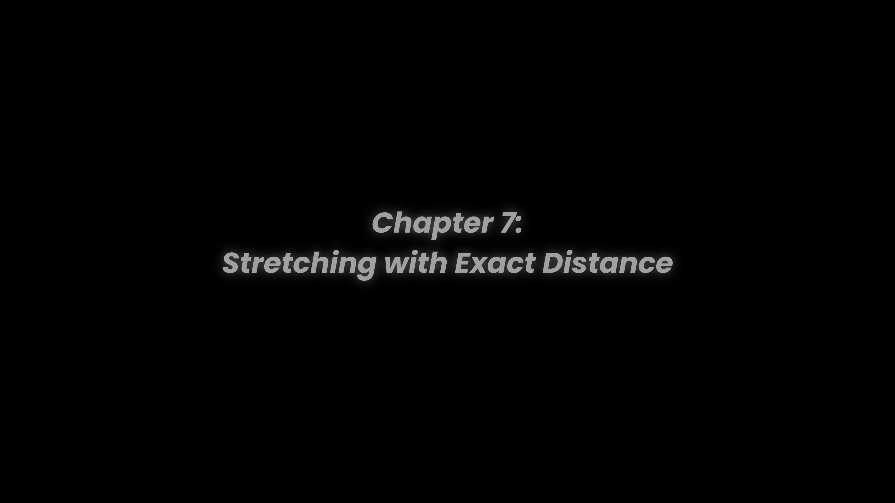
key("ctrl+z")
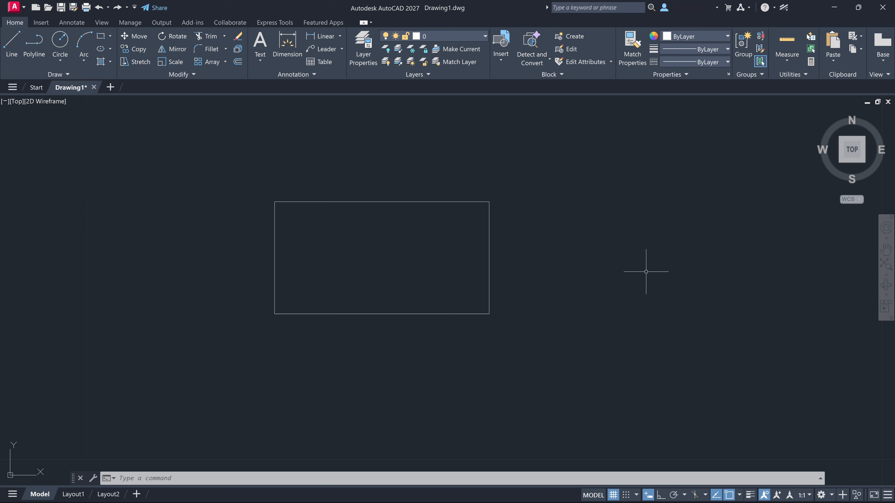
Stretch the rectangle's right side exactly 5 units to the right from its edge midpoint, and undo the stretch.
type("s")
key("Return")
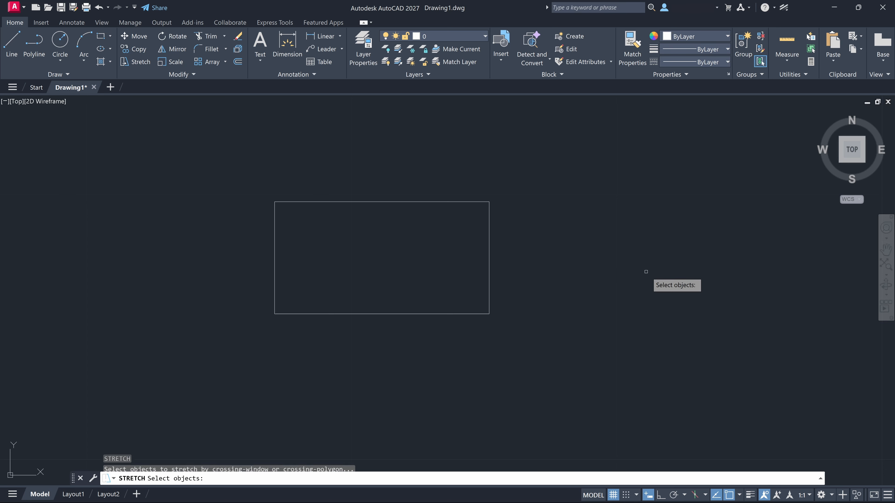
left_click(505, 164)
left_click(477, 339)
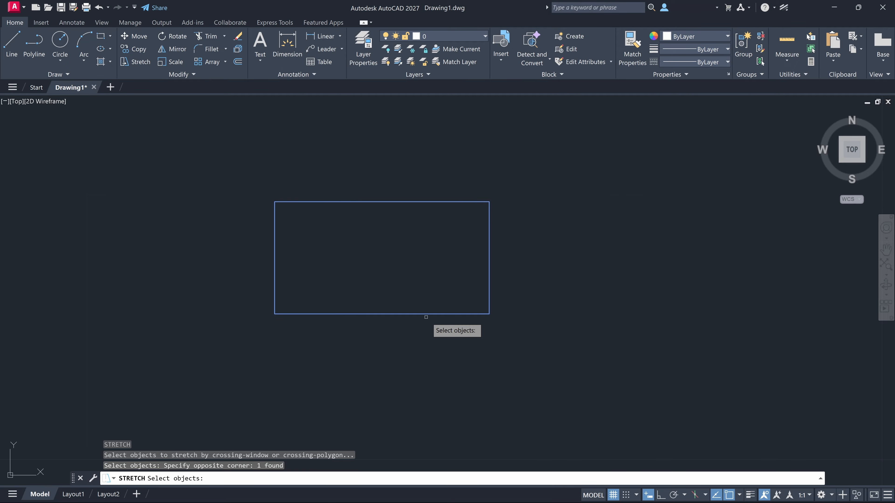
key("Return")
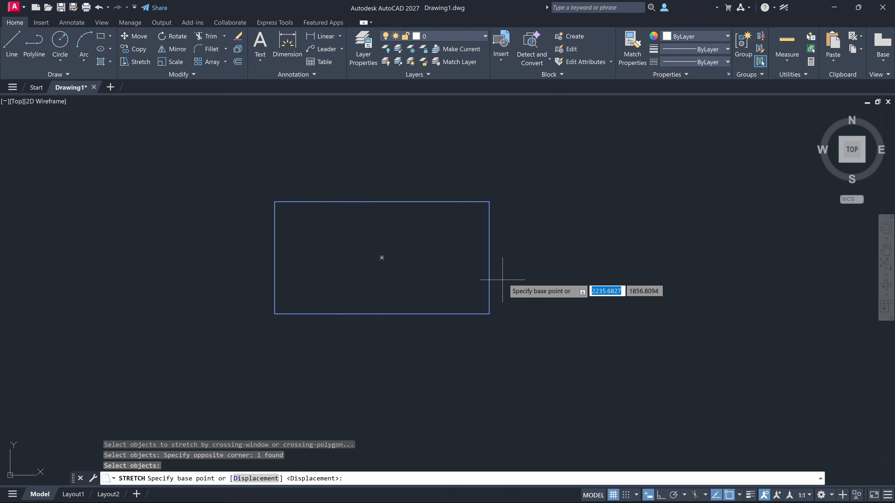
left_click(489, 258)
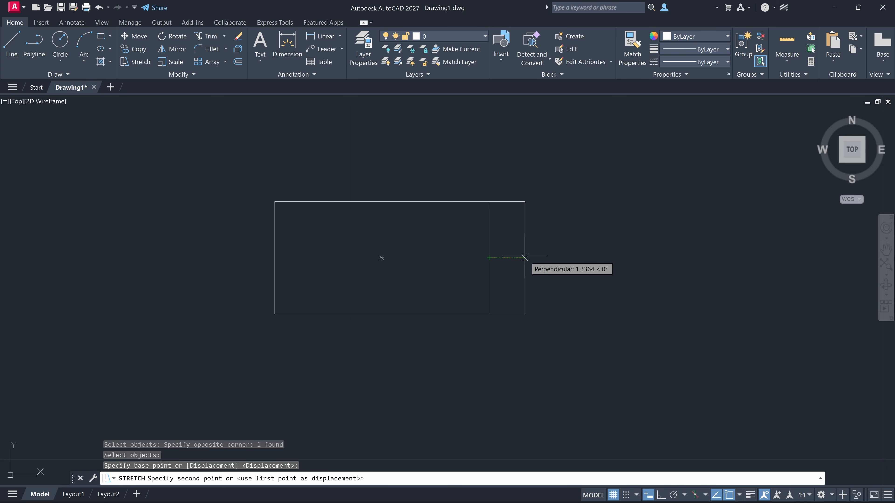
type("5")
key("Return")
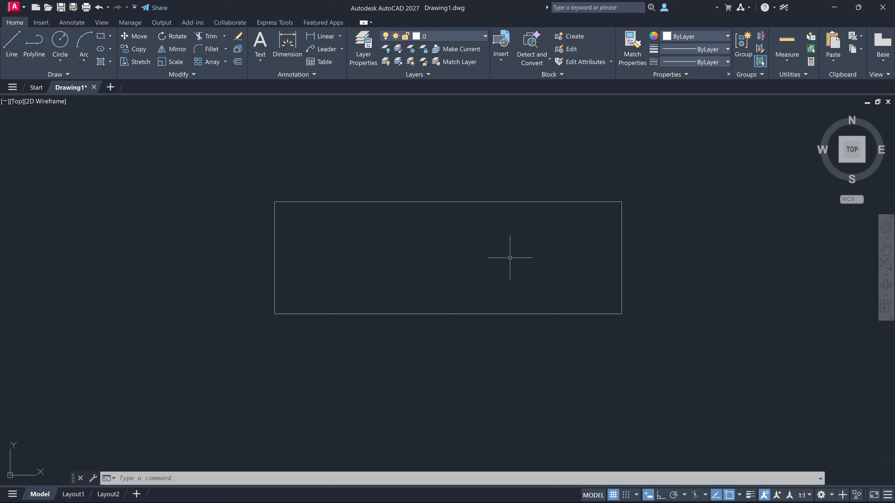
key("ctrl+z")
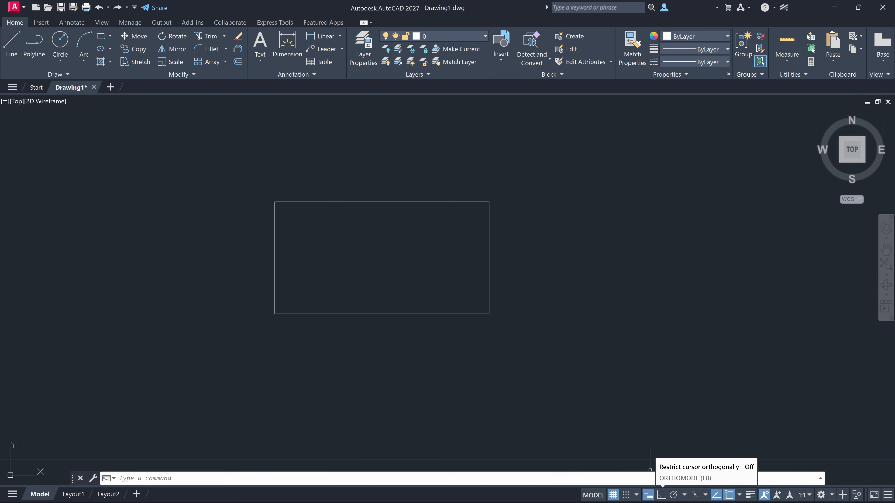
With Snap and Ortho on, stretch the rectangle's right side 5 units to the right from a base point above its top edge, and undo the stretch.
key("F9")
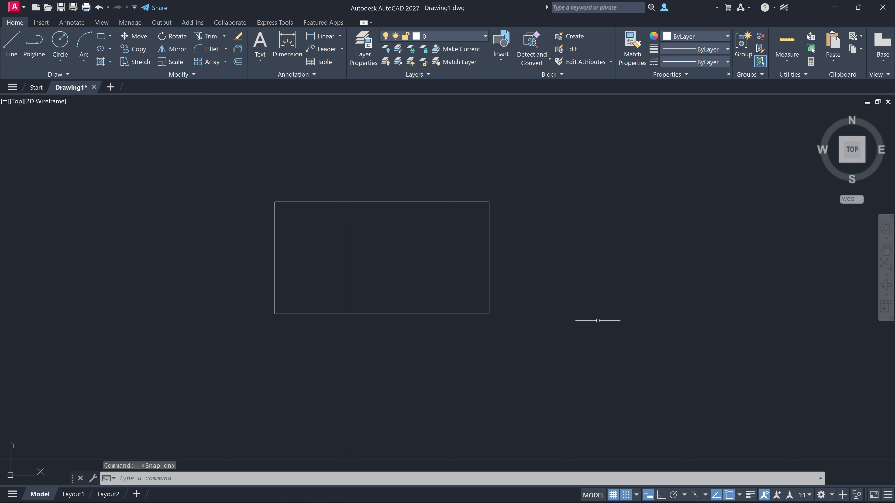
key("F8")
type("s")
key("space")
double_click(517, 354)
left_click(535, 341)
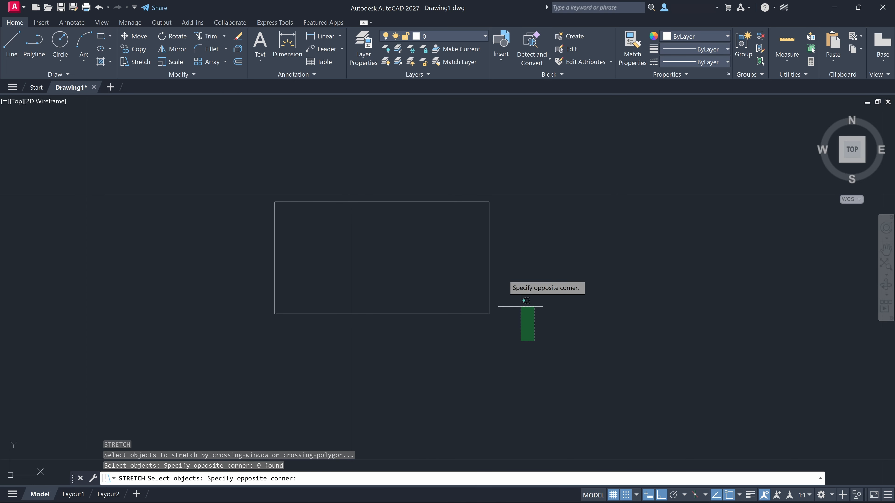
left_click(464, 184)
key("space")
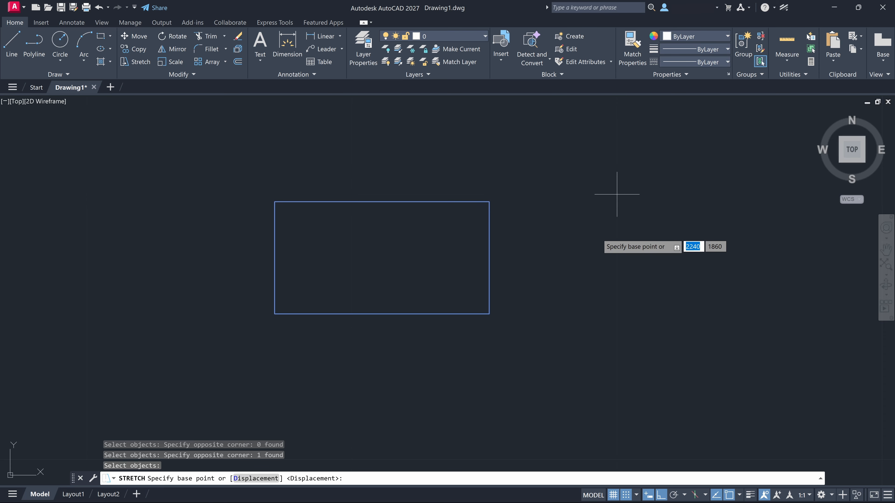
left_click(352, 194)
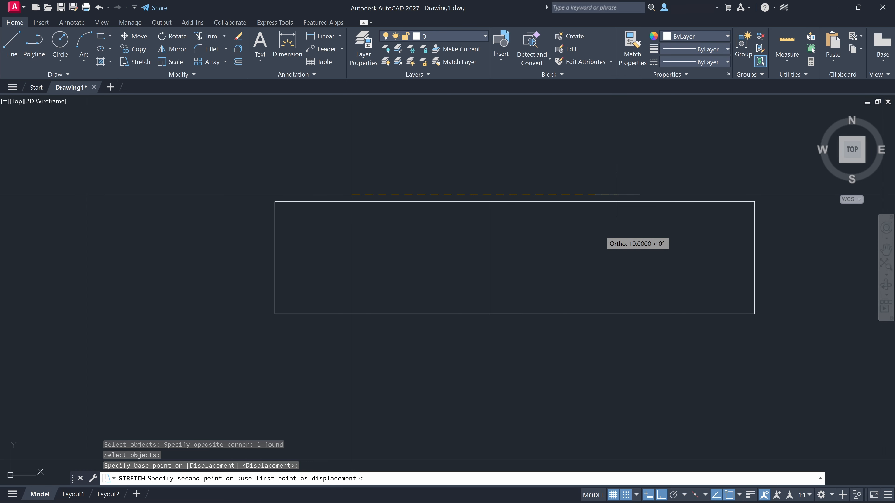
type("5")
key("Return")
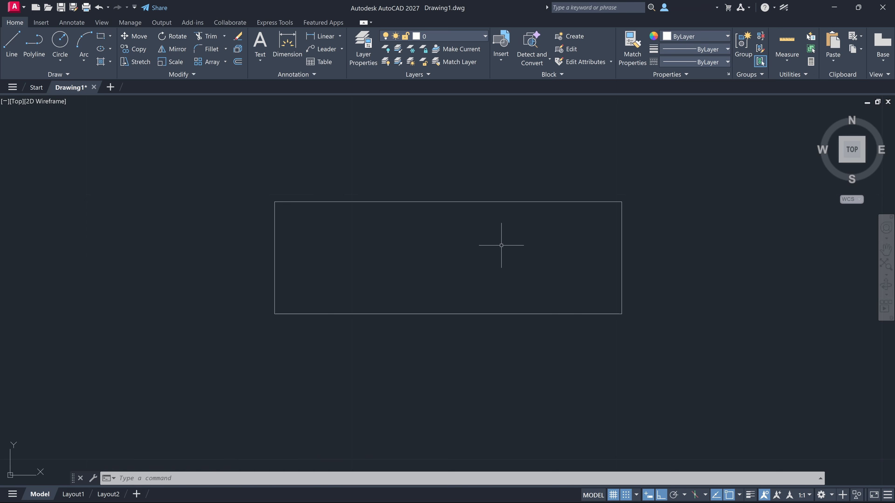
key("ctrl+z")
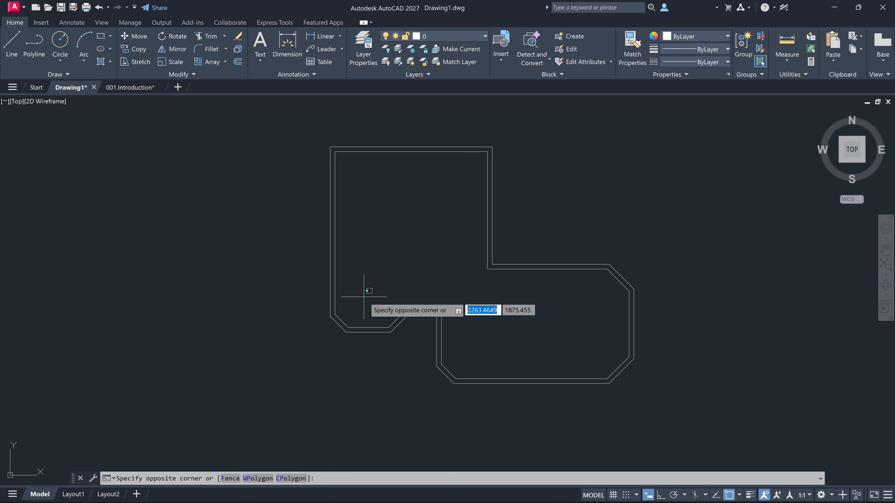
Stretch the right end of the double-line outline, including its angled corners, 2 units to the right from the outer edge's midpoint.
key("Escape")
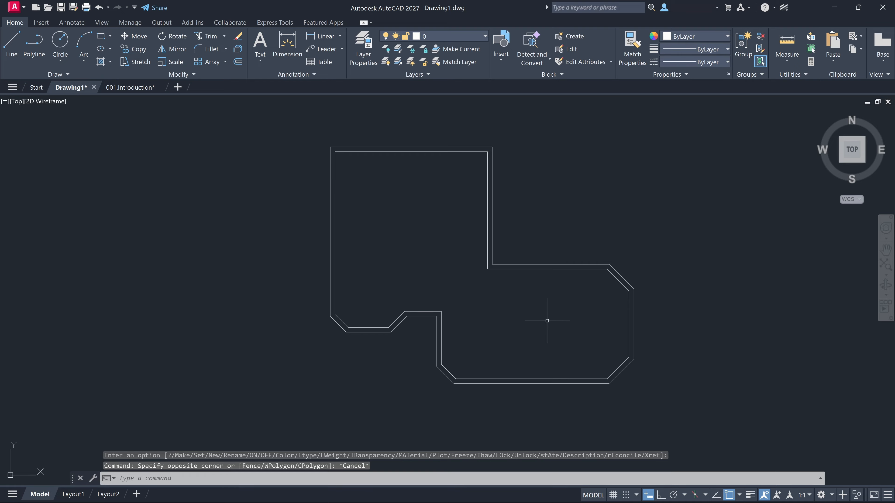
middle_click_drag(547, 321, 472, 305)
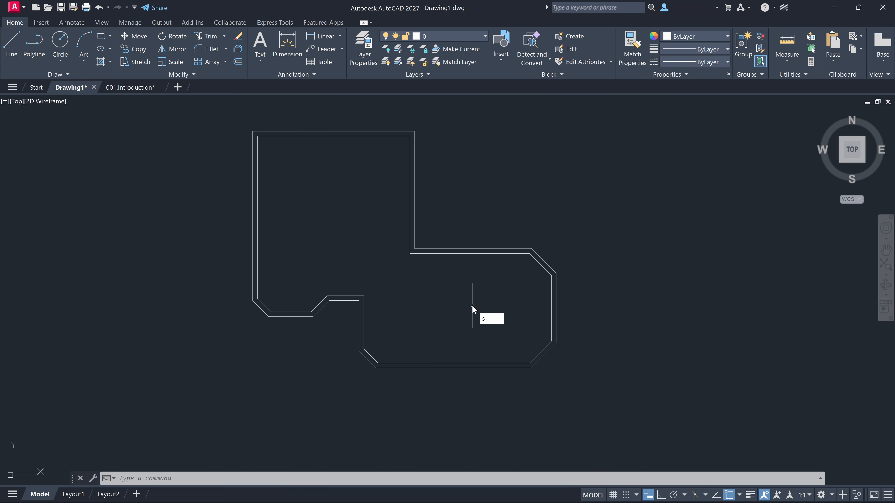
key("Return")
left_click(603, 386)
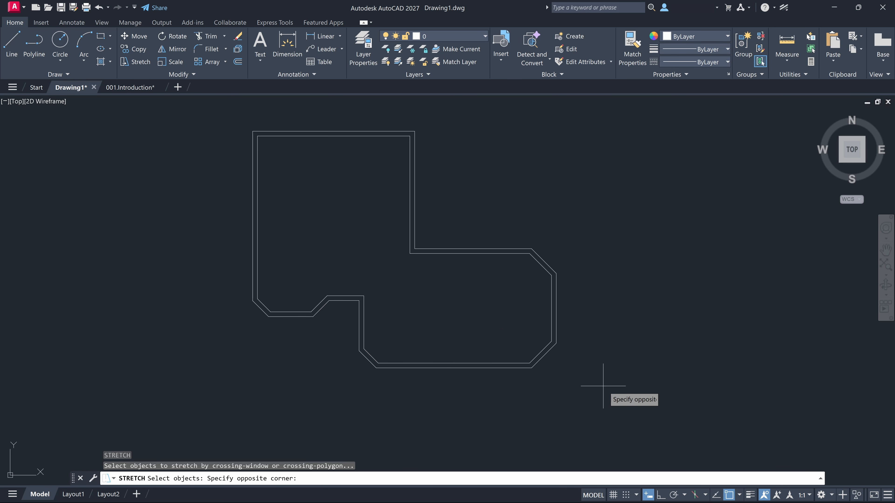
left_click(490, 202)
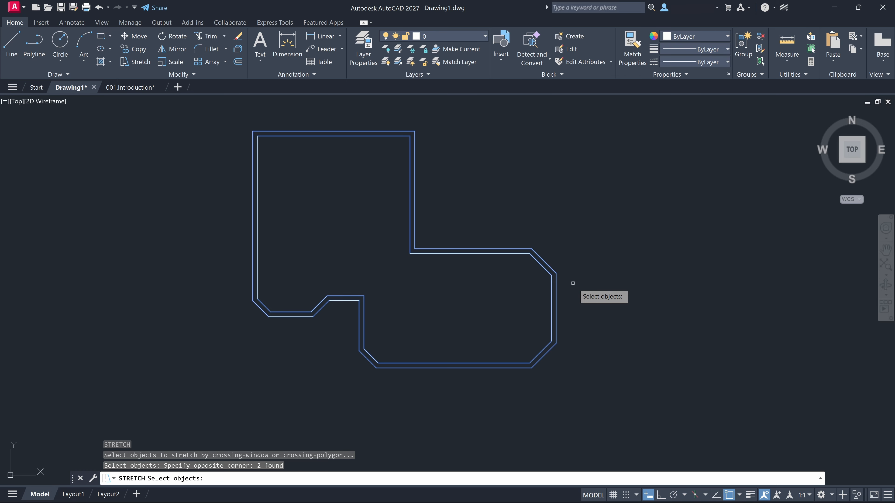
key("Return")
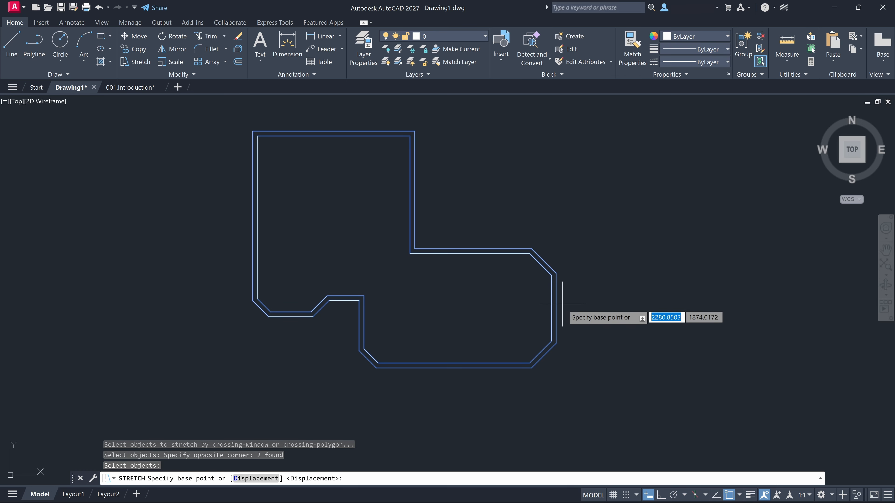
left_click(556, 308)
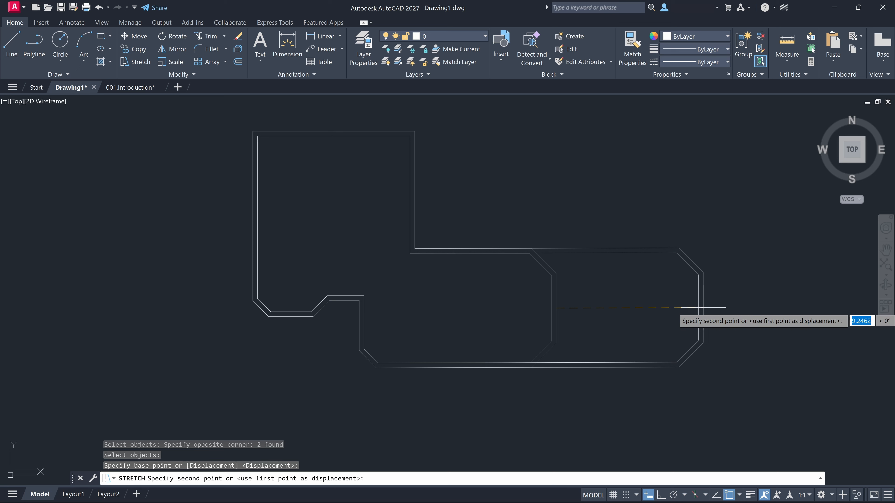
type("2")
key("Return")
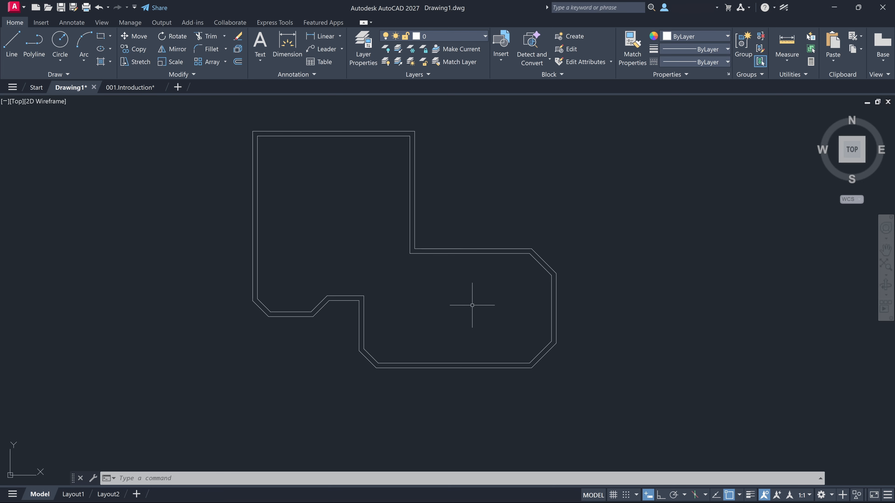
Repeat the Stretch demonstration on the double-line outline, extending its right end 2 units from the outer edge's midpoint.
type("s")
key("Return")
left_click(499, 316)
left_click(573, 294)
key("Return")
left_click(556, 308)
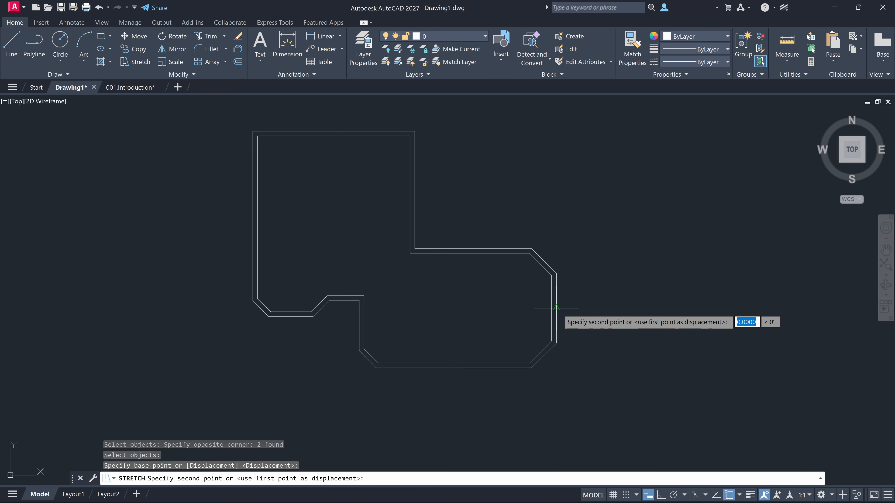
type("2")
key("Return")
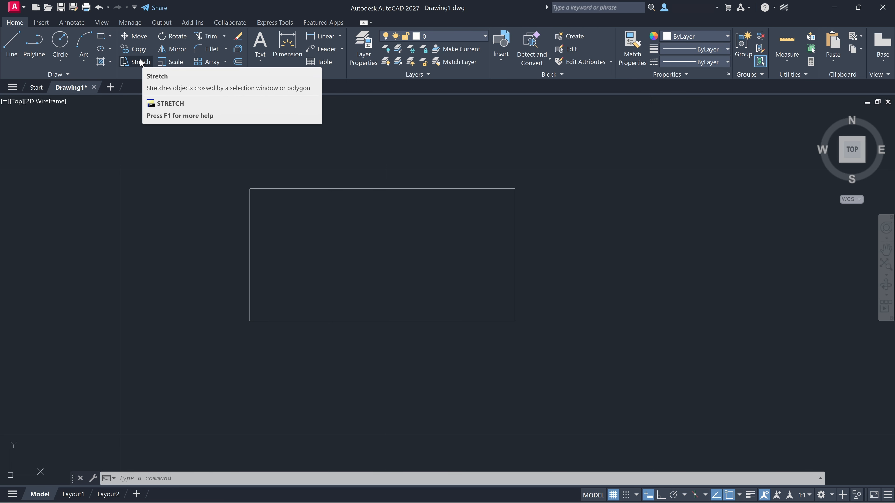
Stretch the single rectangle's right side 5 units to the right with Ortho on, using a base point above its top edge.
left_click(140, 62)
key("Escape")
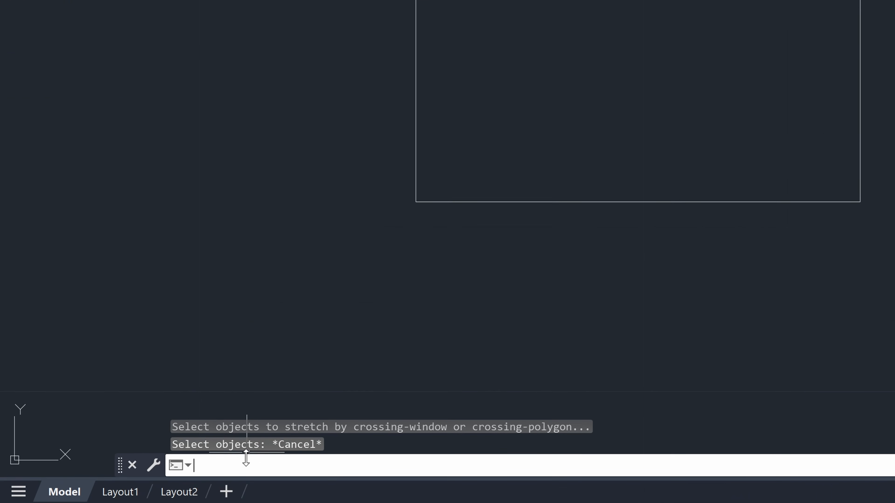
type("s")
key("Return")
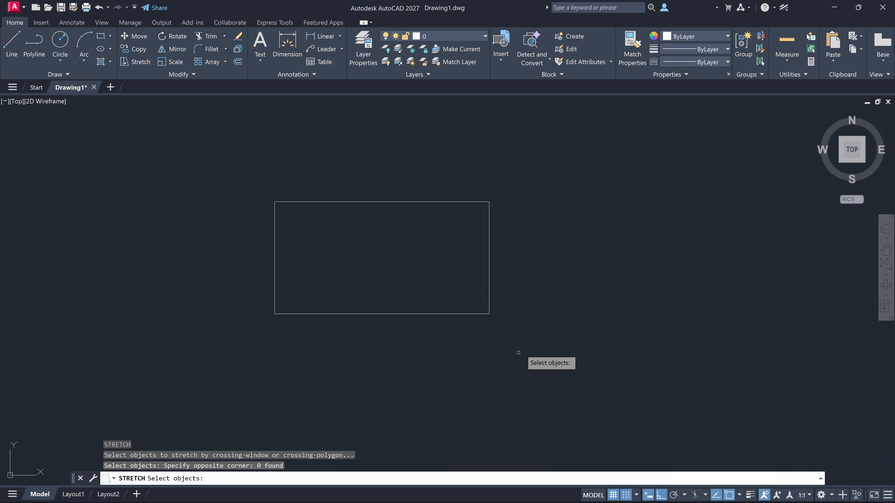
left_click(545, 341)
left_click(464, 185)
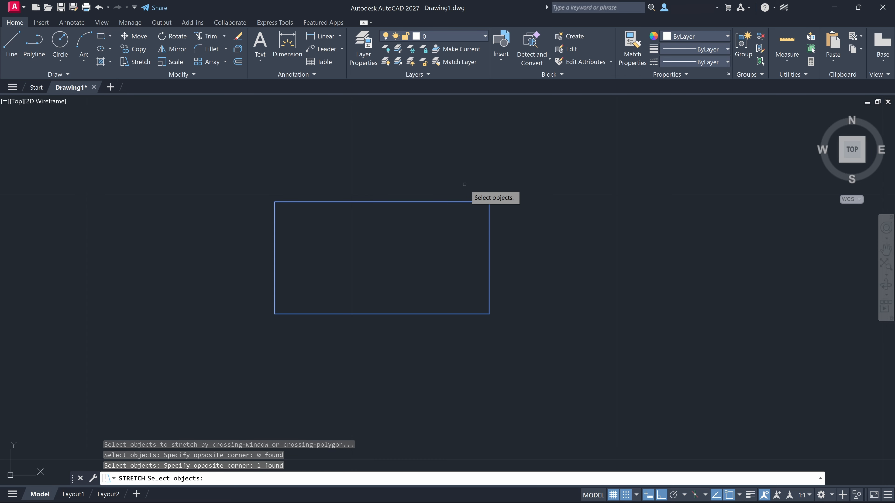
key("Return")
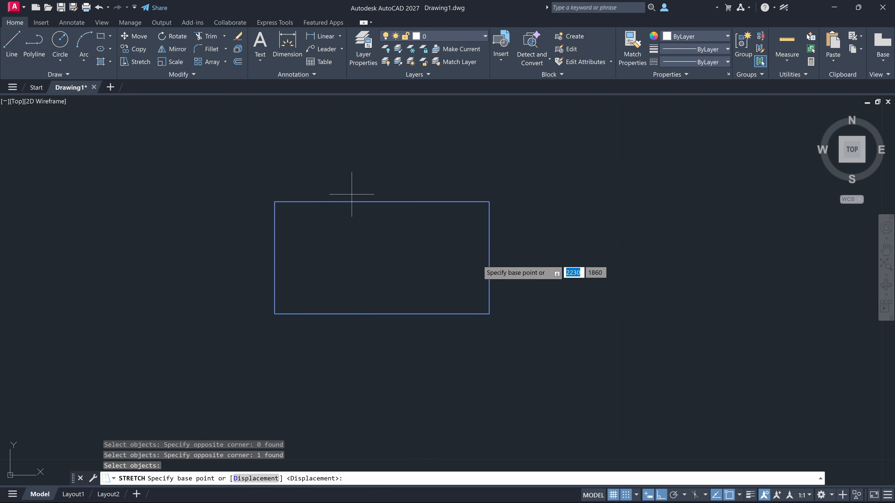
left_click(352, 194)
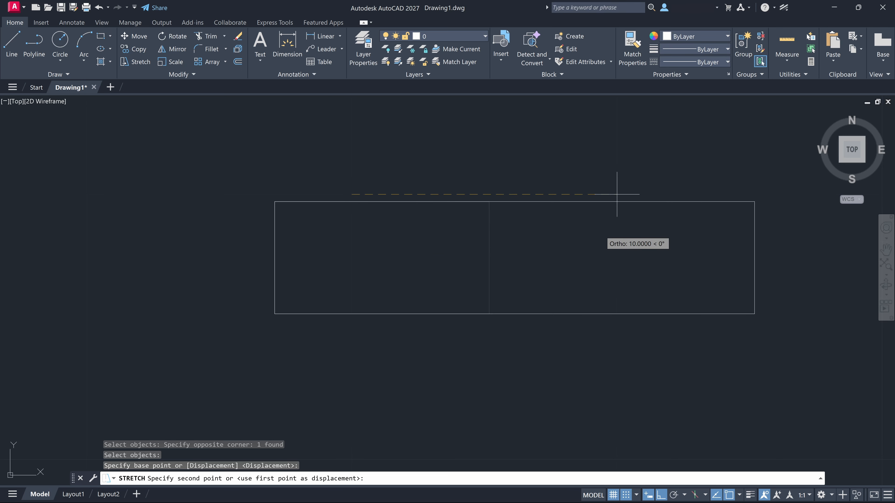
type("5")
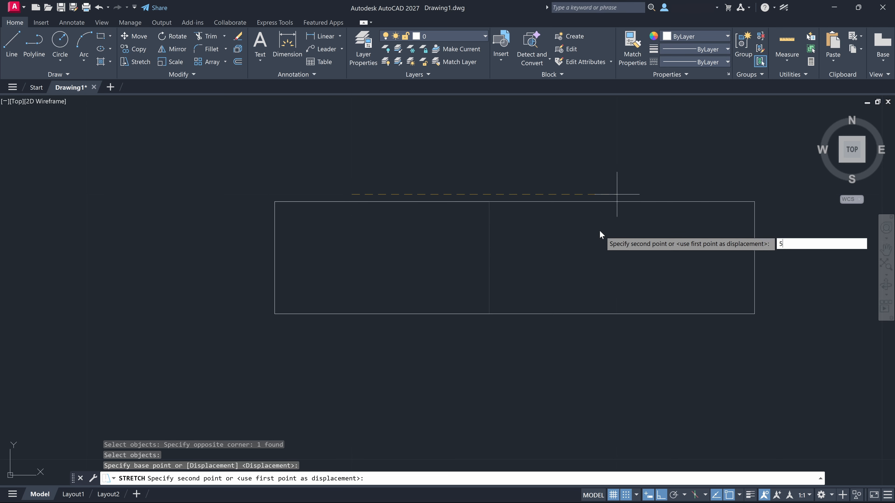
key("Return")
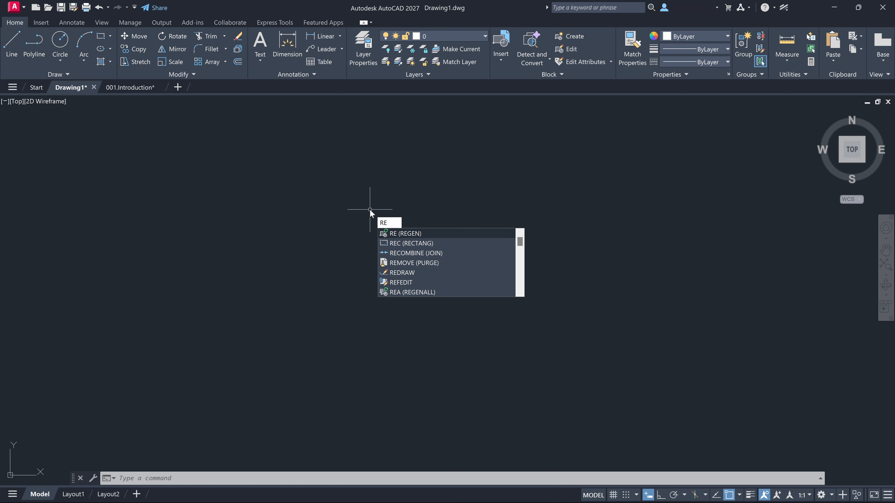
Draw a horizontal rectangle by two opposite corners in the empty drawing area.
type("c")
key("Return")
left_click(334, 192)
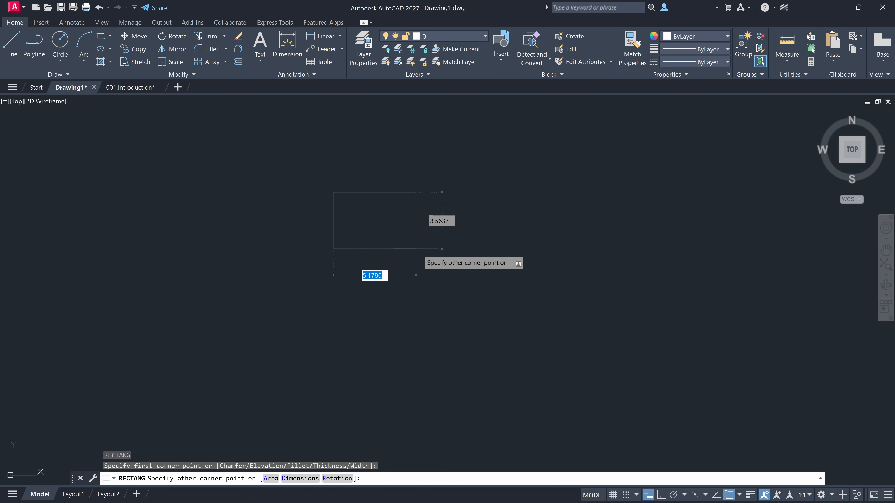
left_click(596, 334)
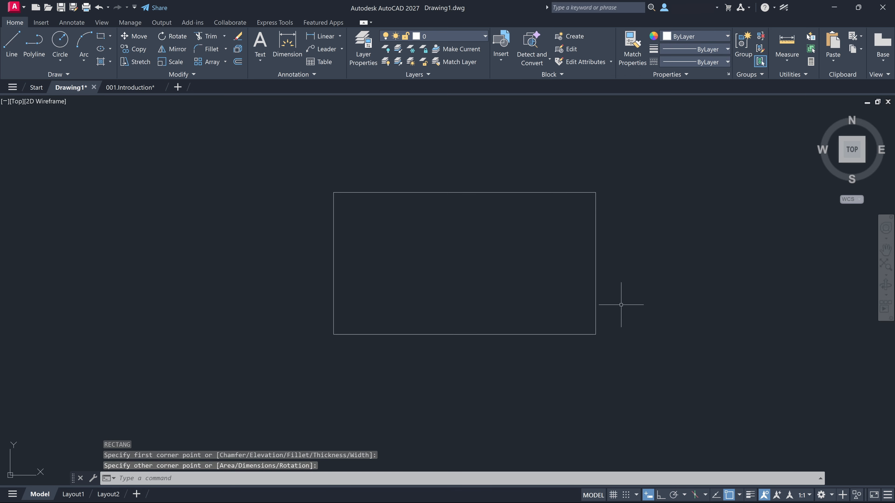
Stretch the new rectangle's right side 5 units to the right from its edge midpoint with Ortho on, and undo the stretch.
type("s")
key("Return")
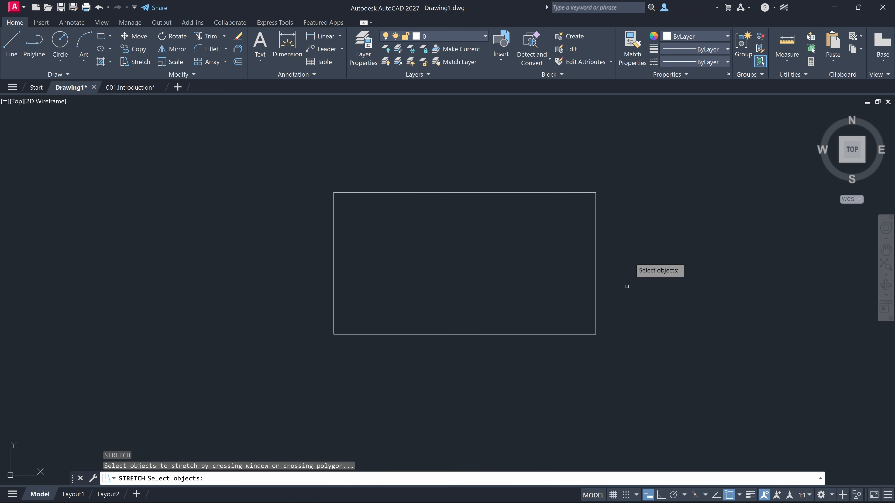
left_click(633, 168)
left_click(586, 354)
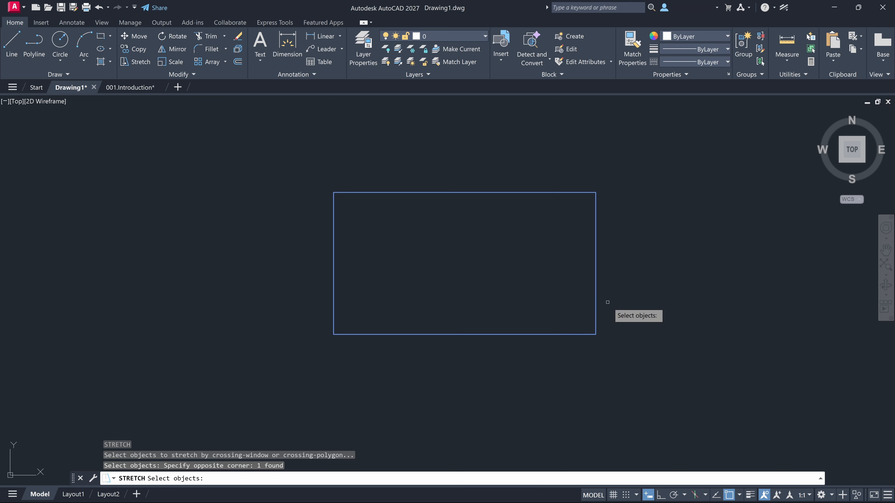
key("Return")
left_click(596, 263)
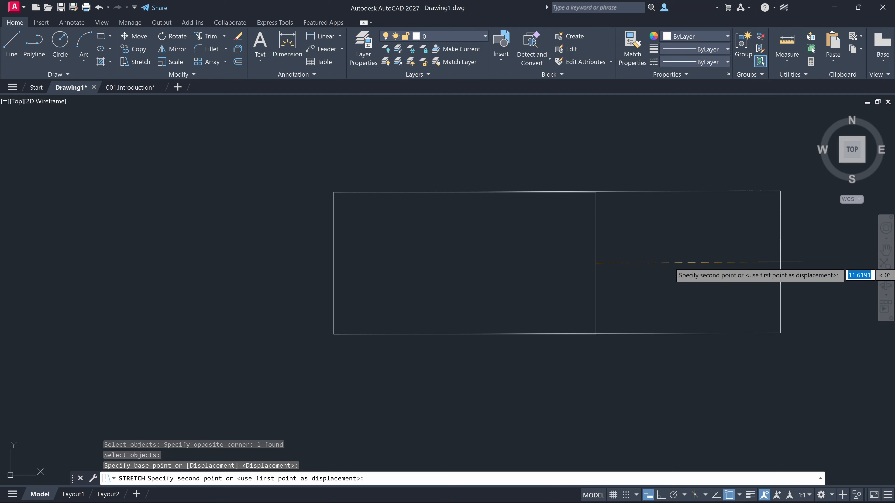
key("F8")
middle_click_drag(780, 262, 662, 267)
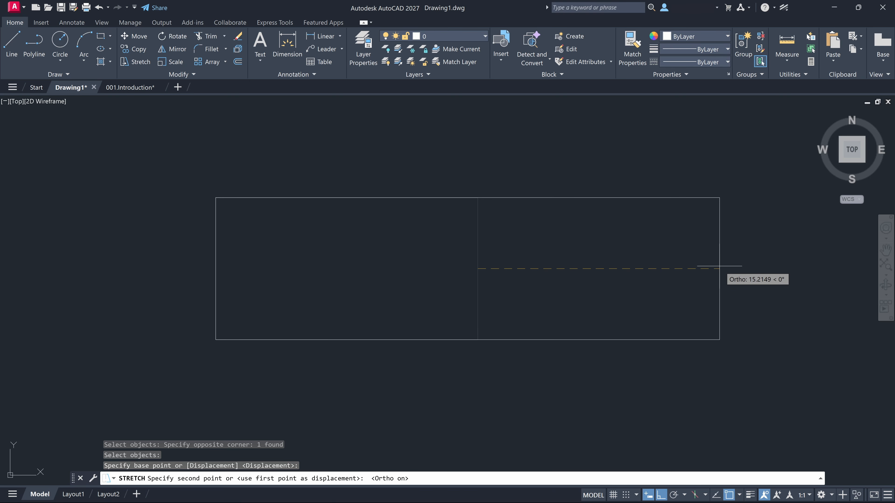
type("5")
key("Return")
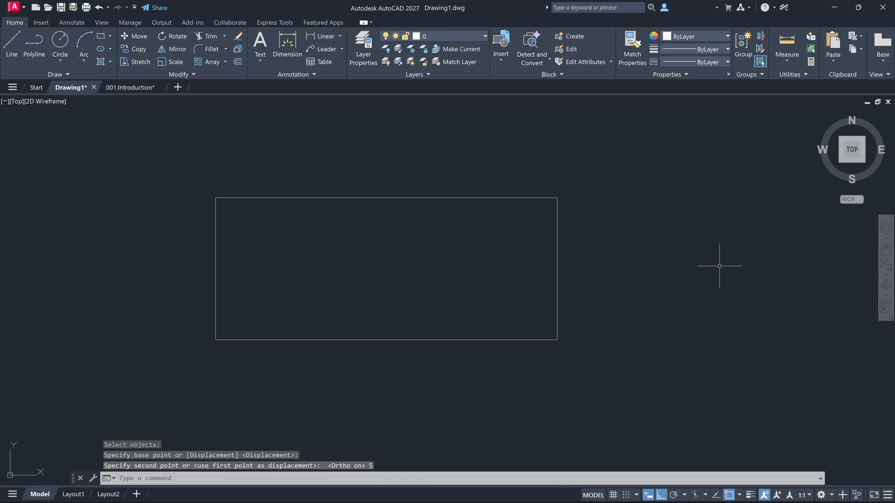
key("ctrl+z")
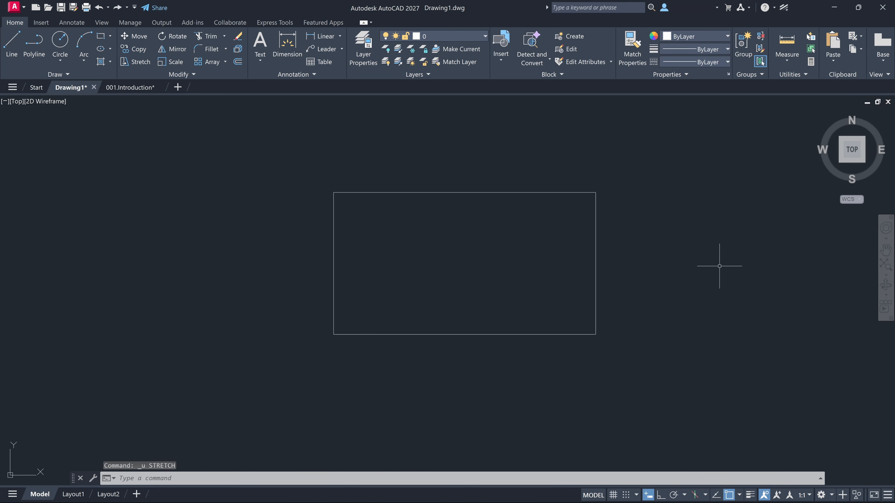
Stretch the rectangle's top side freely straight upward from its top edge midpoint with Ortho on.
key("Return")
left_click(635, 211)
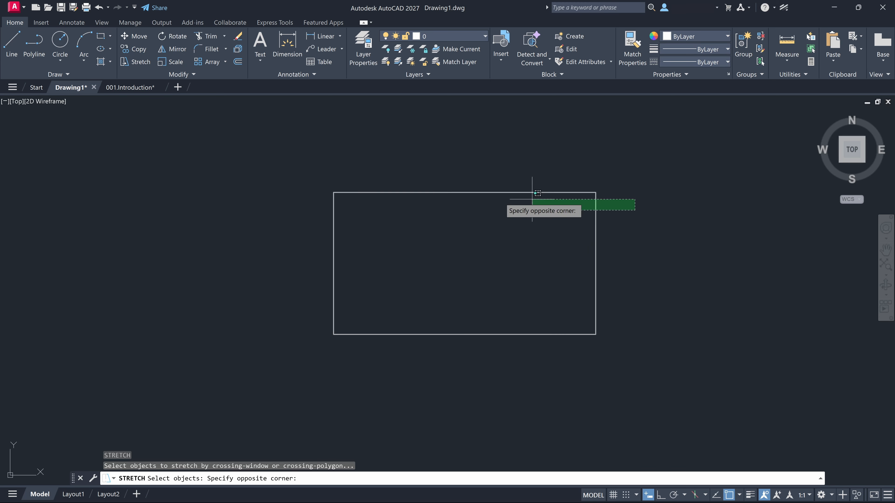
left_click(273, 170)
key("Return")
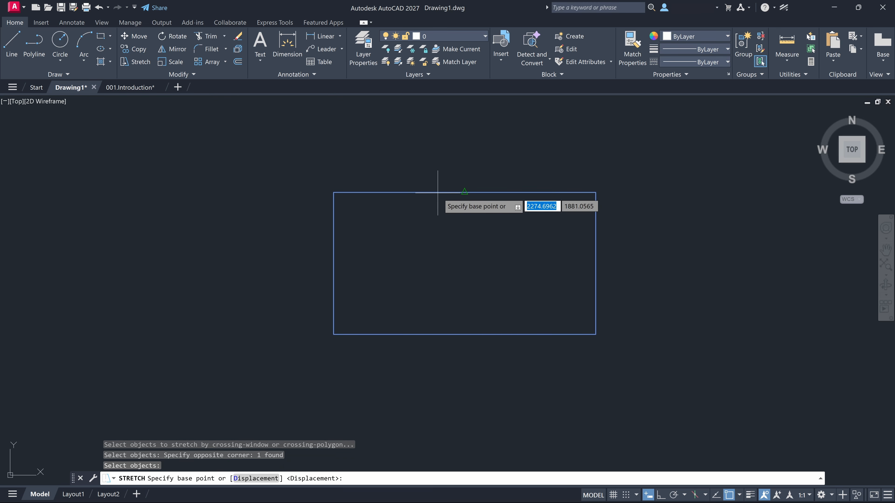
left_click(464, 191)
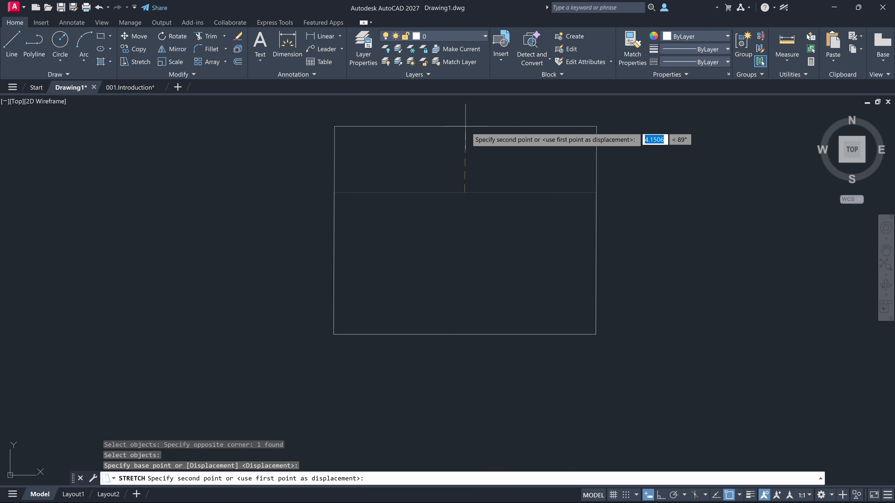
key("F8")
left_click(469, 139)
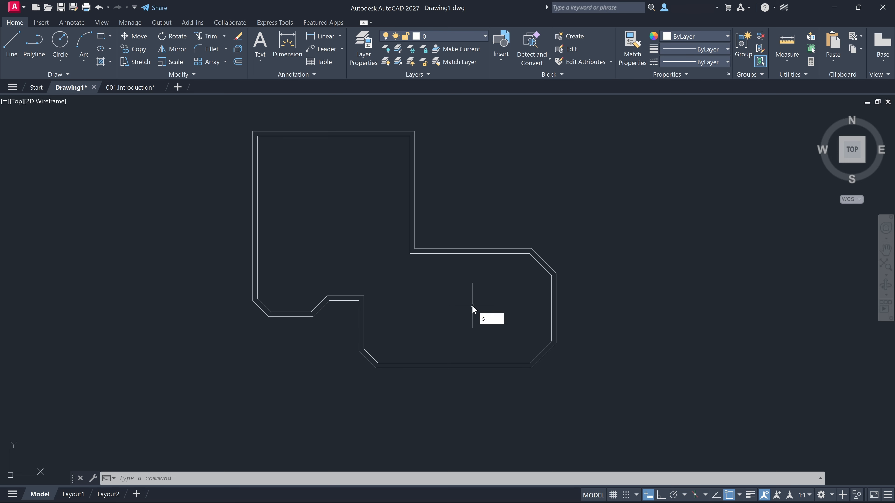
Stretch the double-line outline's right end 2 units to the right, using a base point on its outer right edge.
type("s")
key("Return")
left_click(511, 217)
key("Return")
left_click(557, 308)
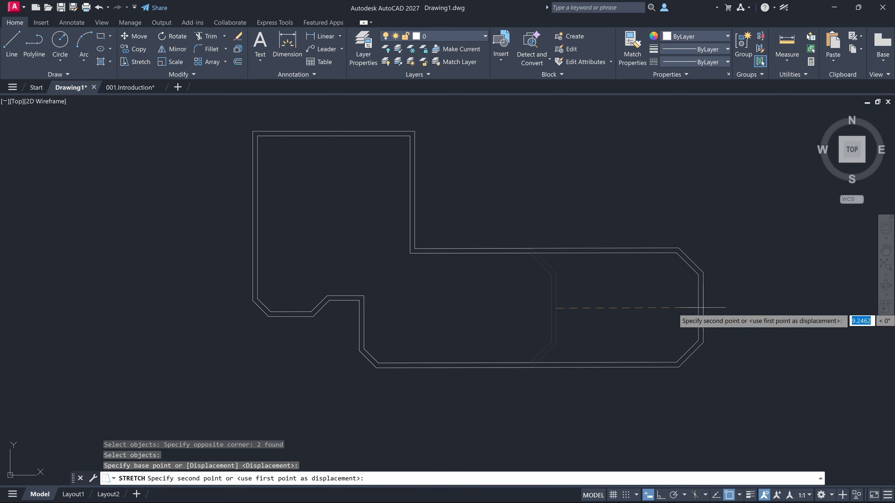
type("2")
key("Return")
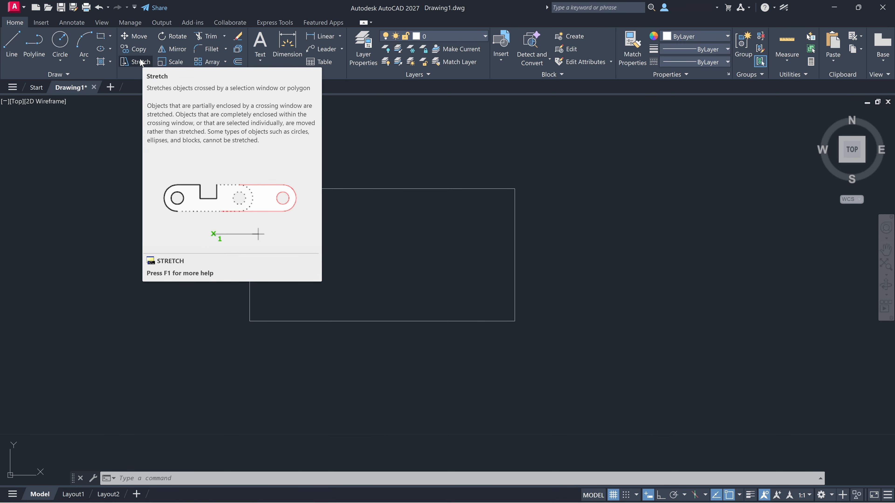
Stretch the rectangle's right side 5 units to the right with Ortho on, using a base point just above its top edge.
left_click(141, 62)
key("Escape")
type("s")
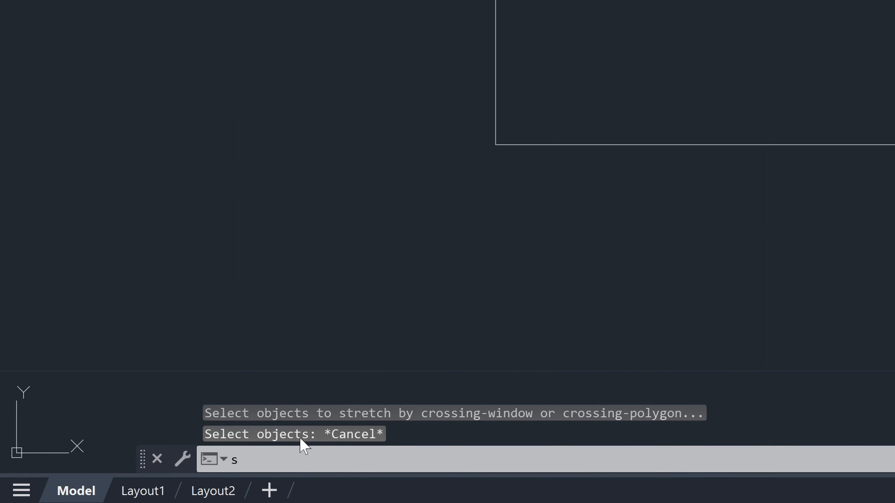
key("Return")
left_click(534, 340)
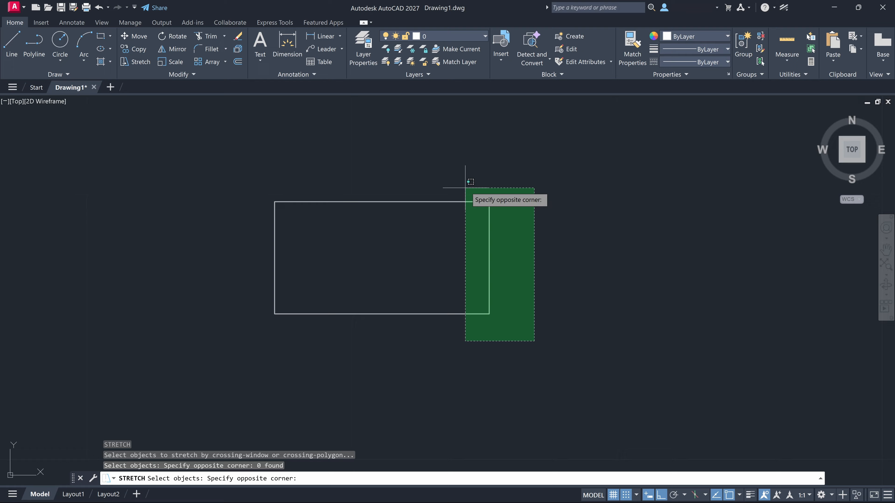
left_click(465, 187)
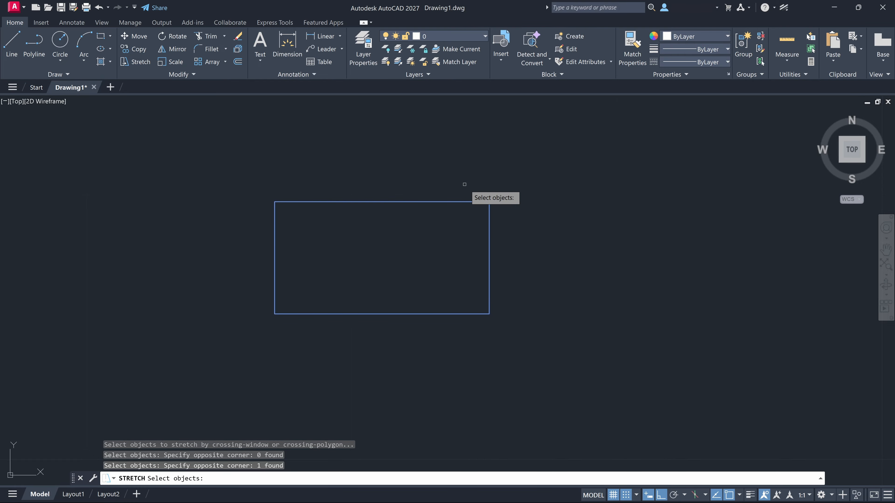
key("Return")
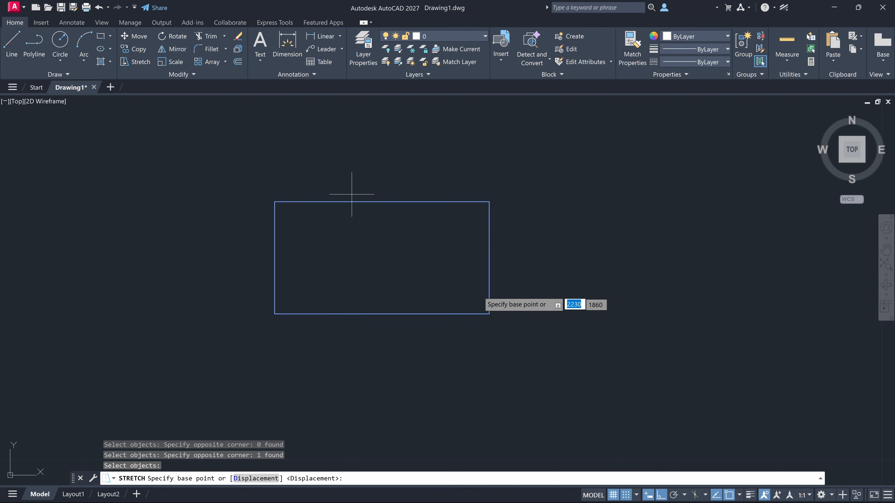
left_click(352, 194)
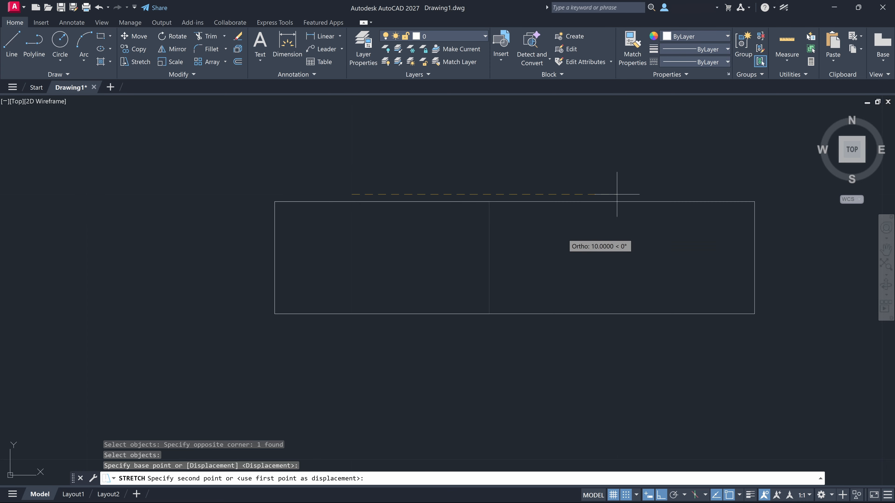
type("5")
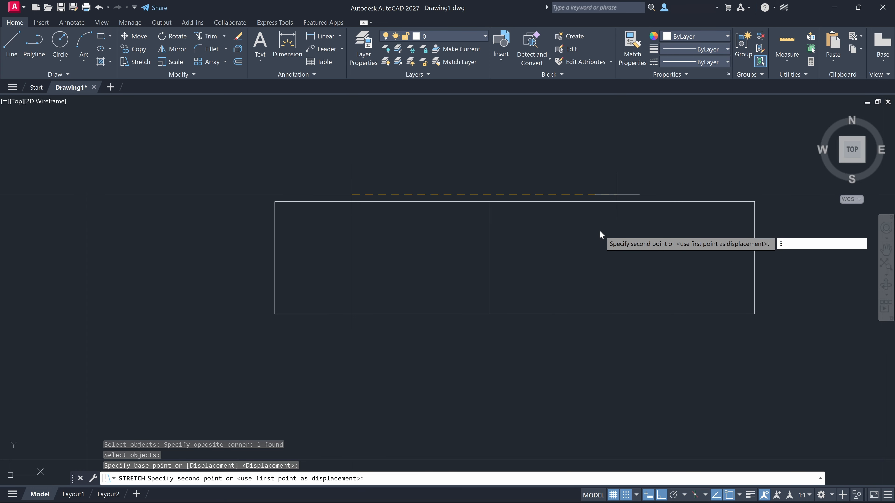
key("Return")
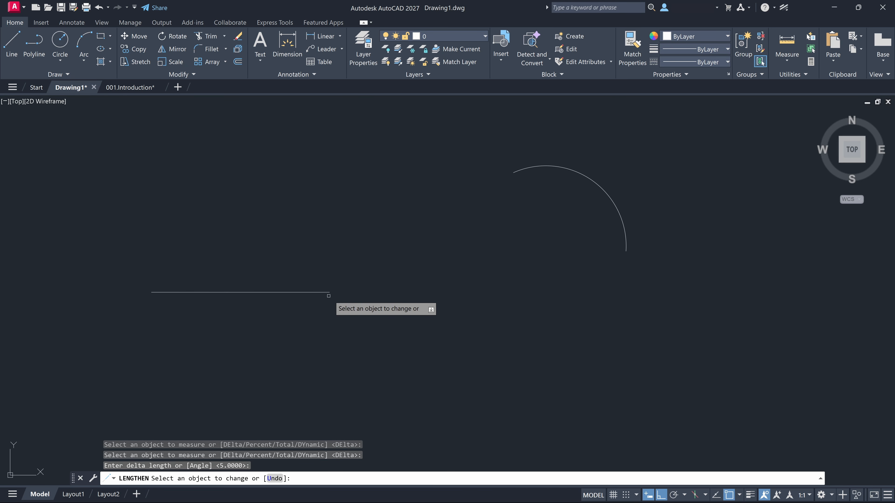
Lengthen the horizontal line twice at its right end with the 5-unit delta and end the command.
left_click(329, 296)
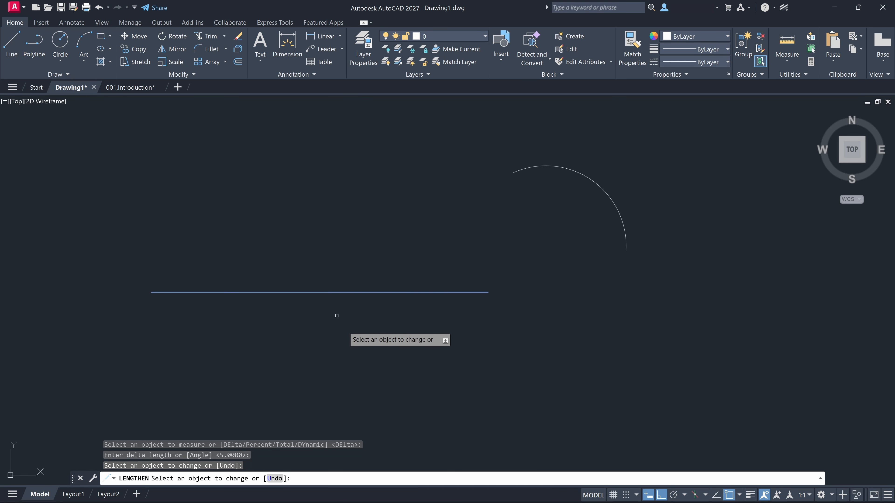
left_click(367, 298)
key("Escape")
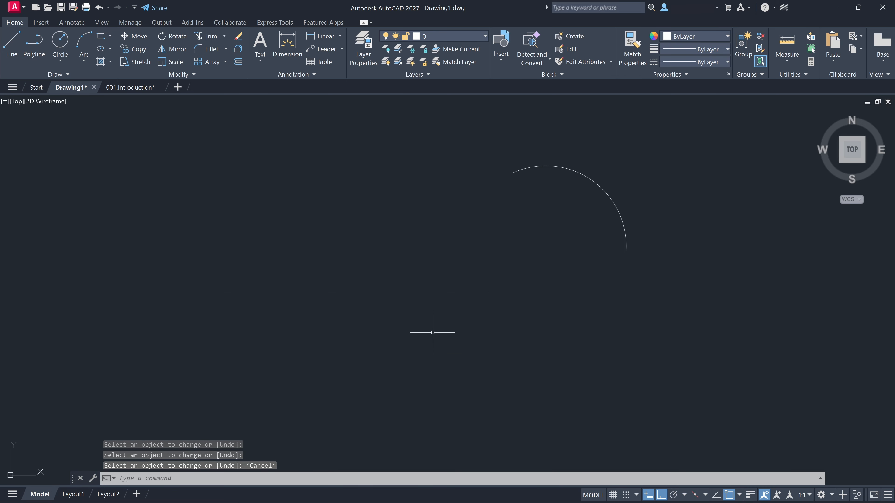
Measure the arc with Lengthen and extend its lower end by a delta length of 3 units.
type("len")
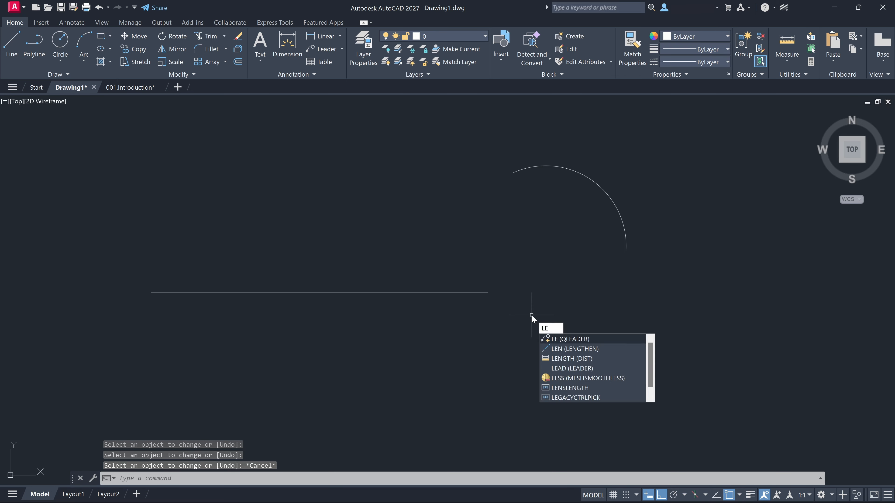
key("Return")
left_click(607, 198)
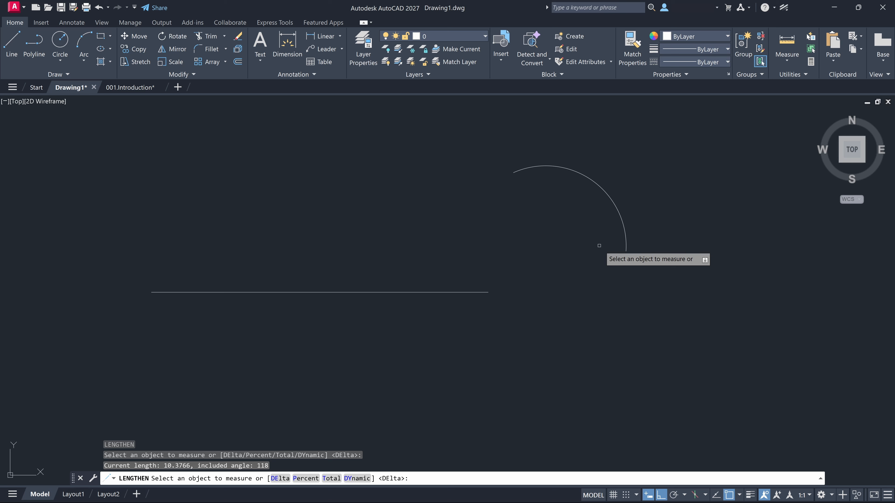
type("de")
key("Return")
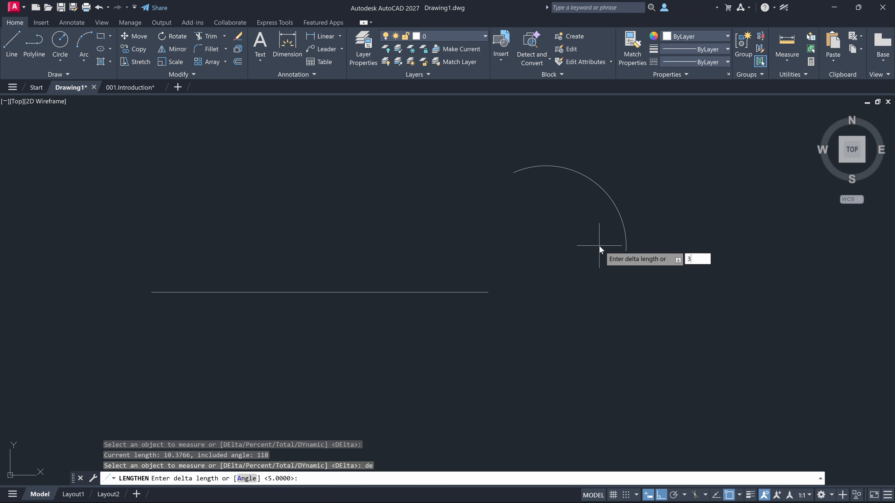
key("Return")
left_click(625, 244)
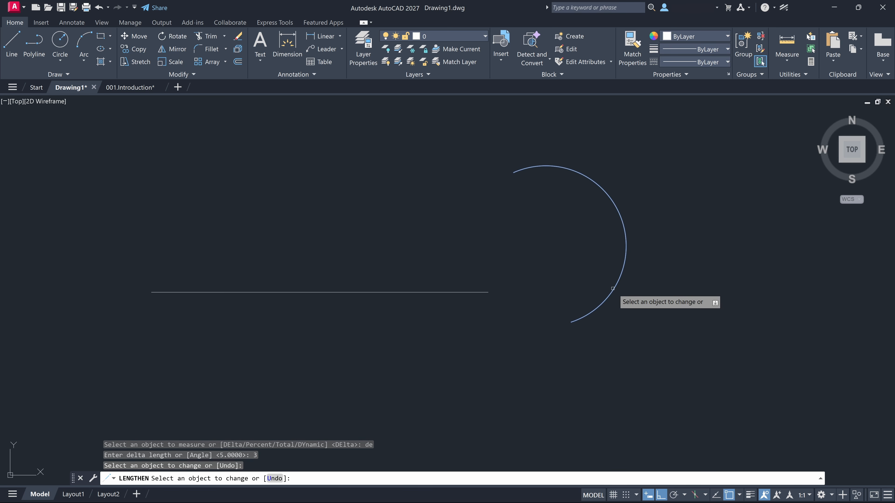